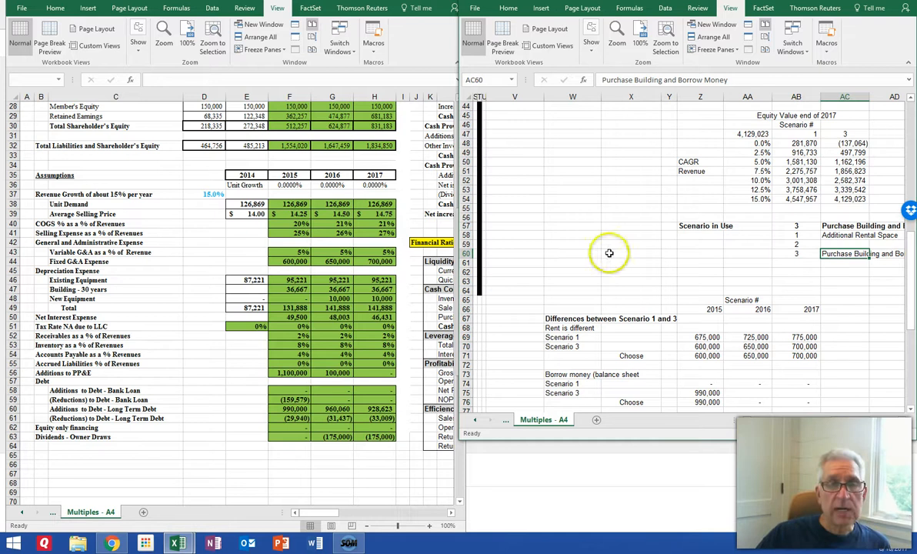
Check the 2017 Unit Demand formula in the assumptions and the 2017 Cash formula in the balance sheet
click(368, 209)
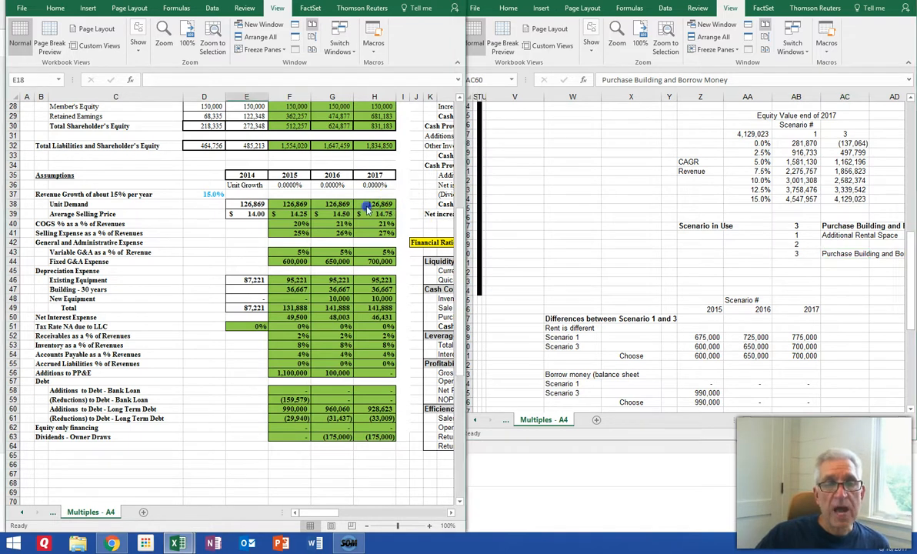
click(366, 206)
scroll(367, 206, up, 7)
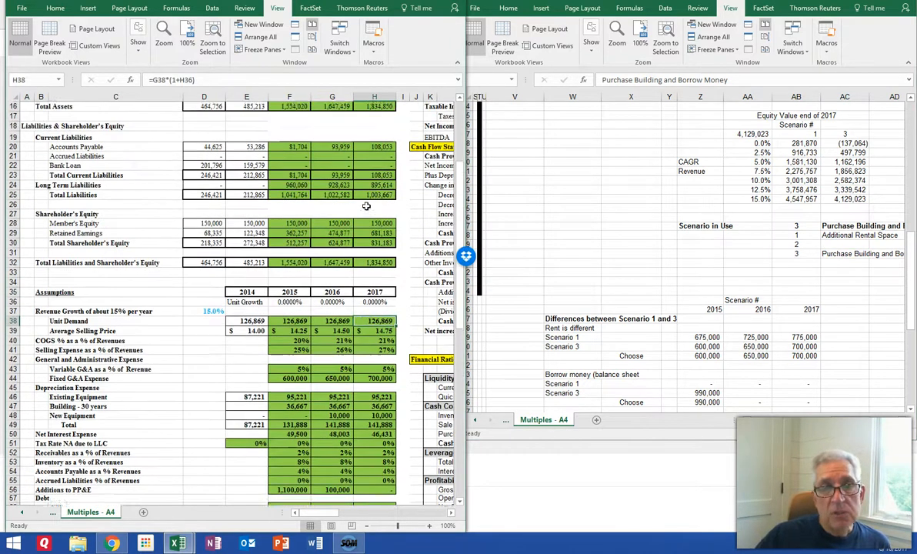
click(374, 107)
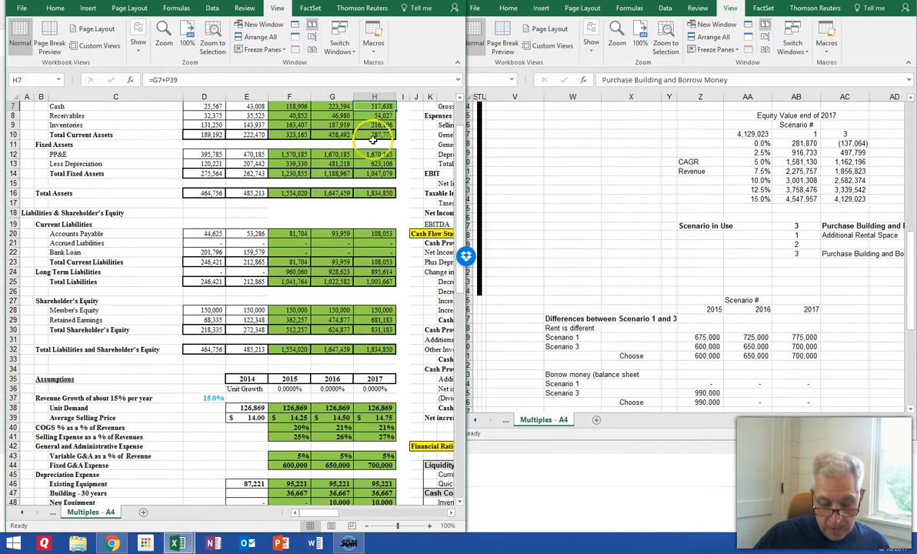
Examine the 2016 and 2017 Revenues formulas in the income statement
click(420, 514)
click(422, 513)
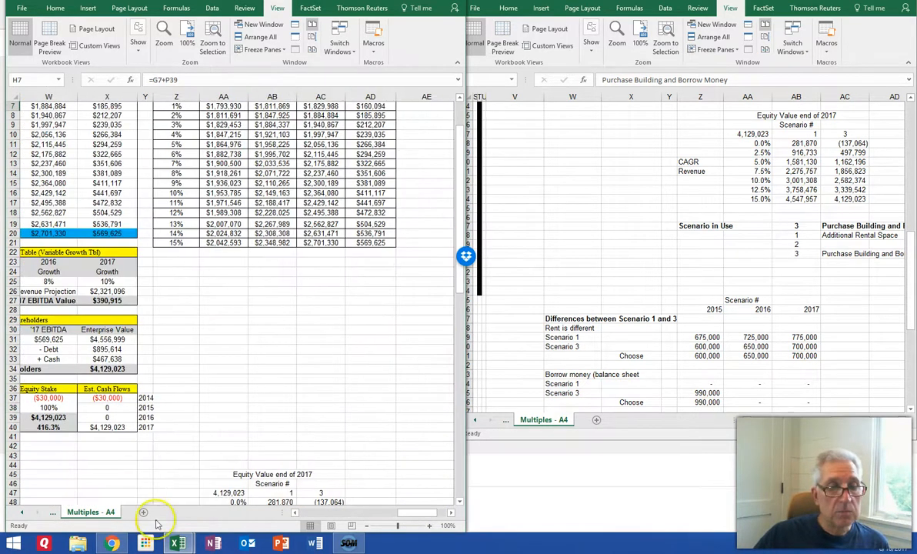
click(310, 514)
scroll(257, 324, up, 2)
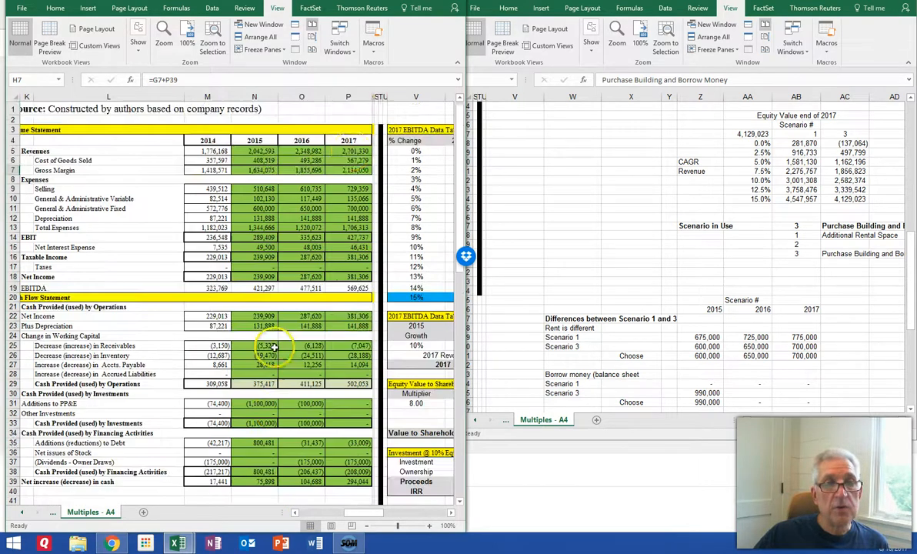
click(351, 152)
click(293, 152)
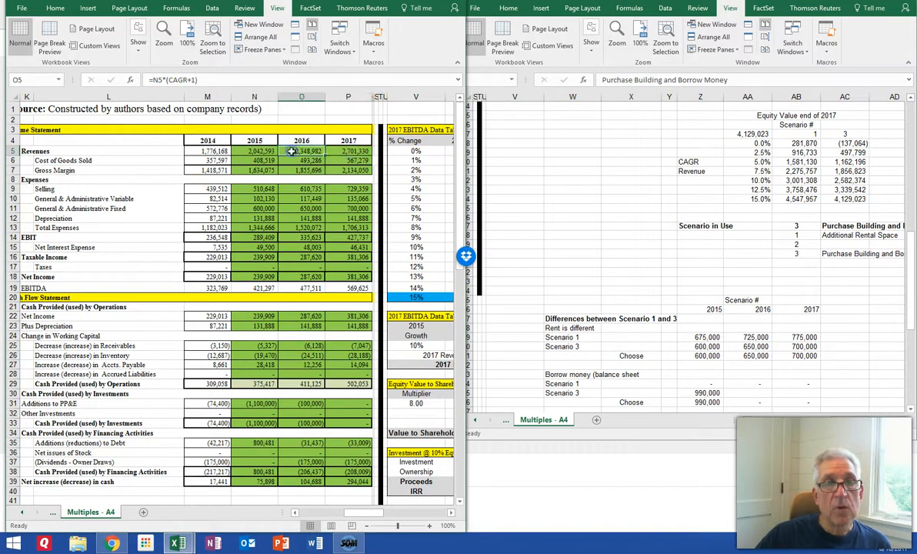
click(350, 151)
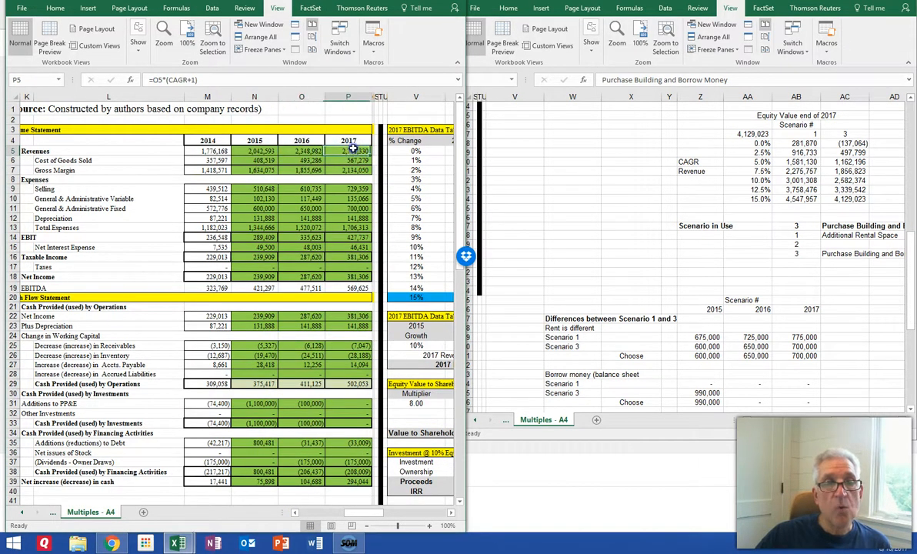
In the second workbook window, inspect the Value to Shareholders formula in the Equity Value to Shareholders table
click(294, 513)
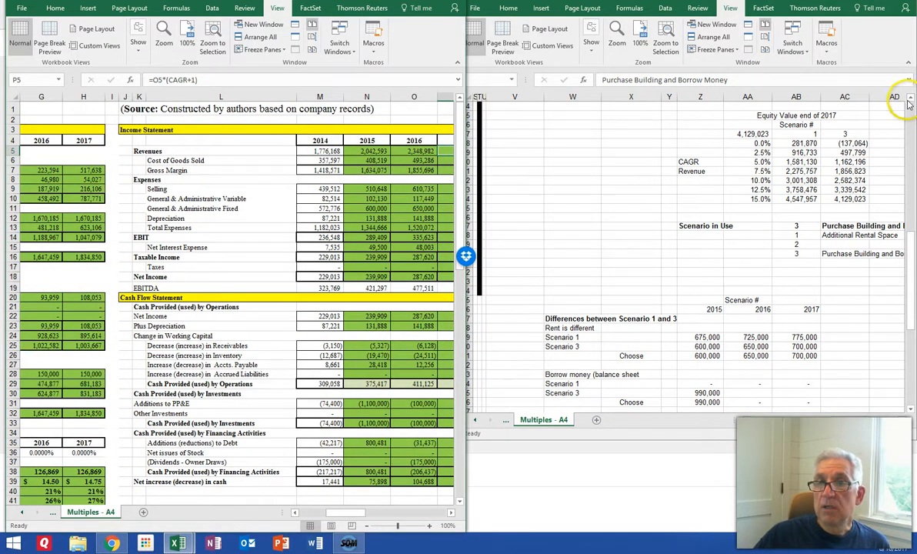
click(910, 101)
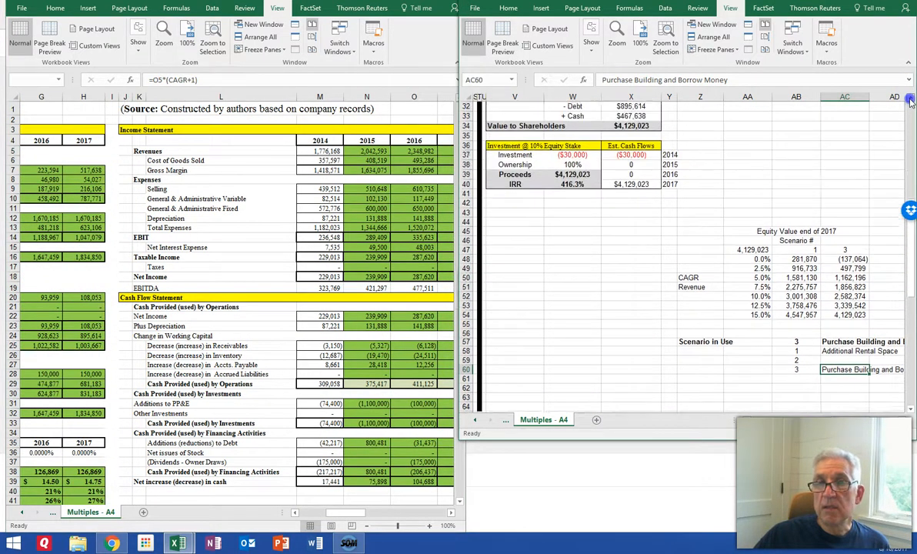
click(910, 101)
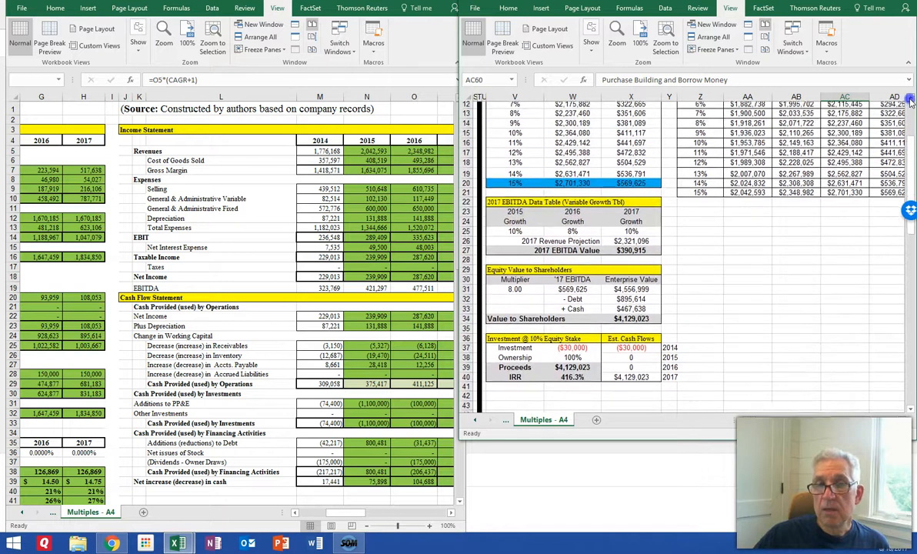
click(619, 340)
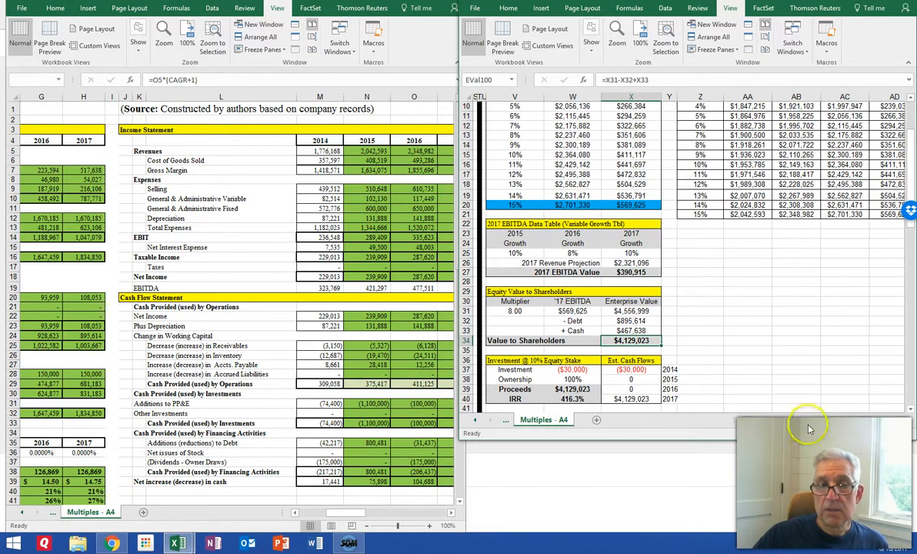
Extend the second workbook window downward to about the first window's height, keeping the equity valuation tables in view
drag(754, 441, 701, 530)
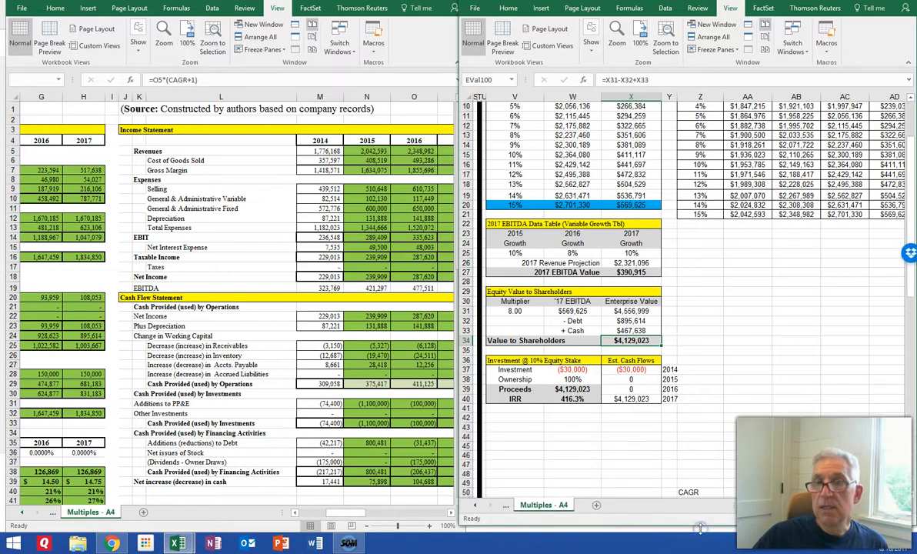
click(886, 508)
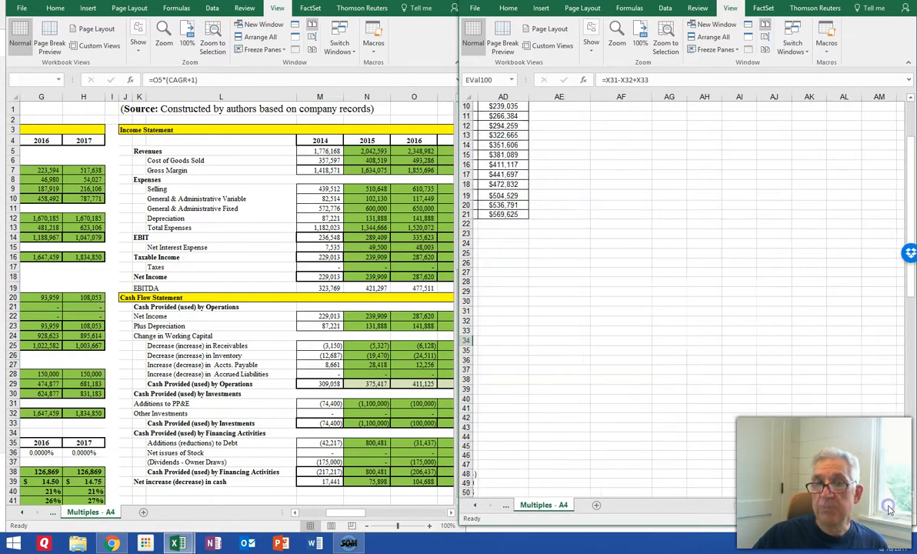
click(749, 507)
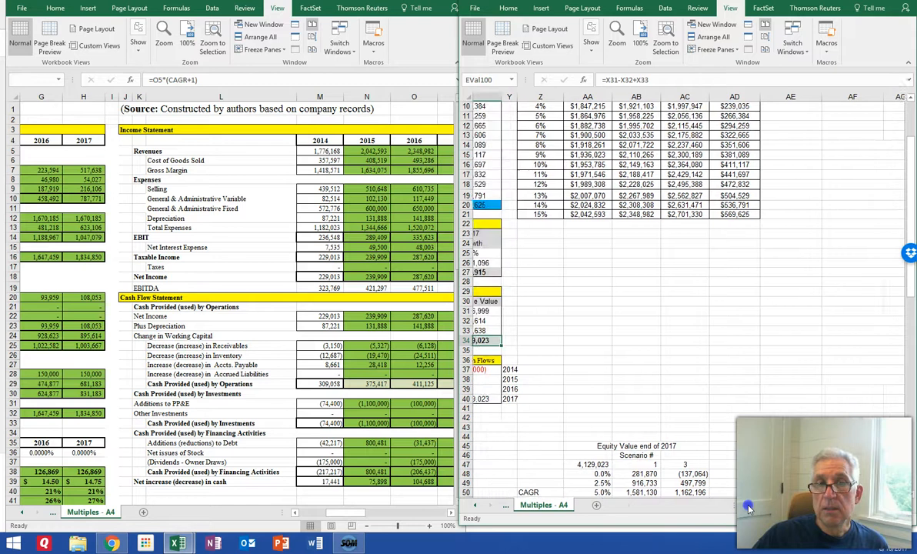
click(749, 508)
click(749, 507)
click(750, 508)
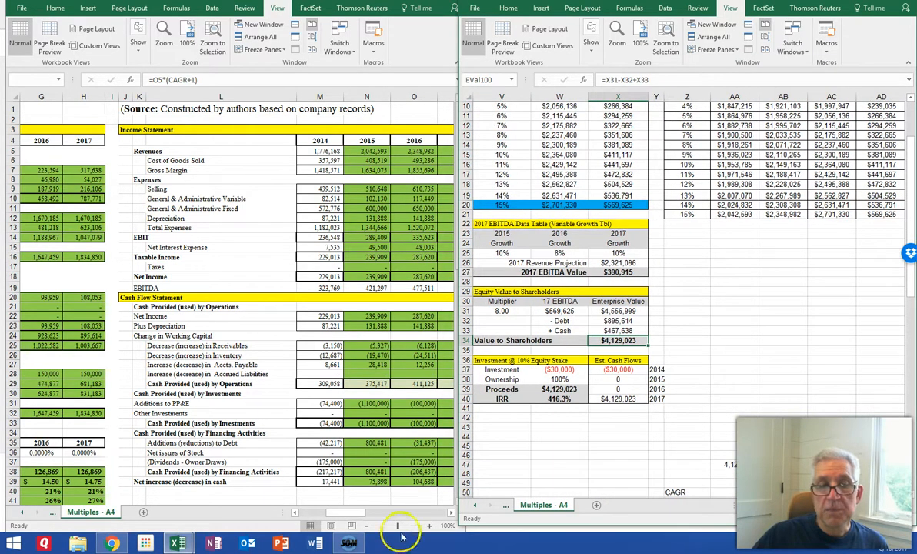
Inspect the 2017 EBITDA formula in the income statement alongside the EBITDA data tables
click(453, 513)
click(453, 513)
click(453, 513)
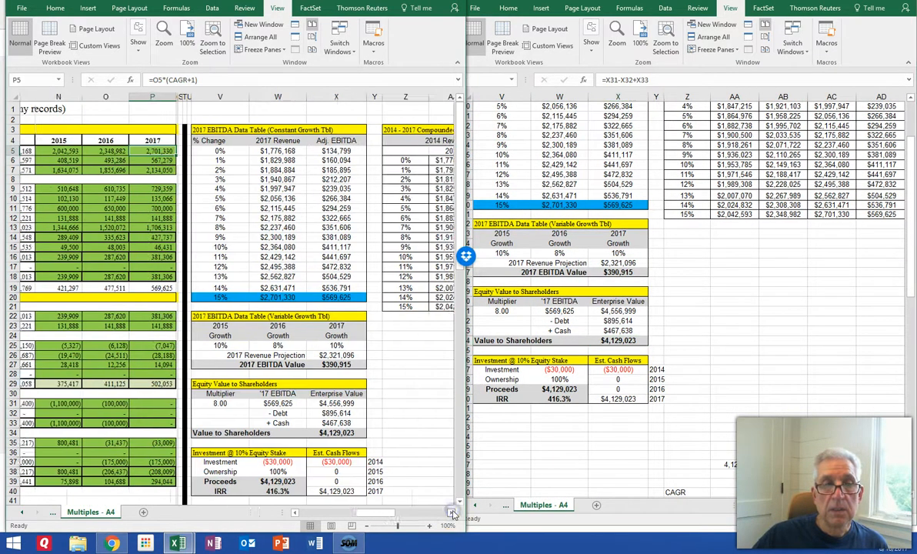
click(453, 514)
click(139, 287)
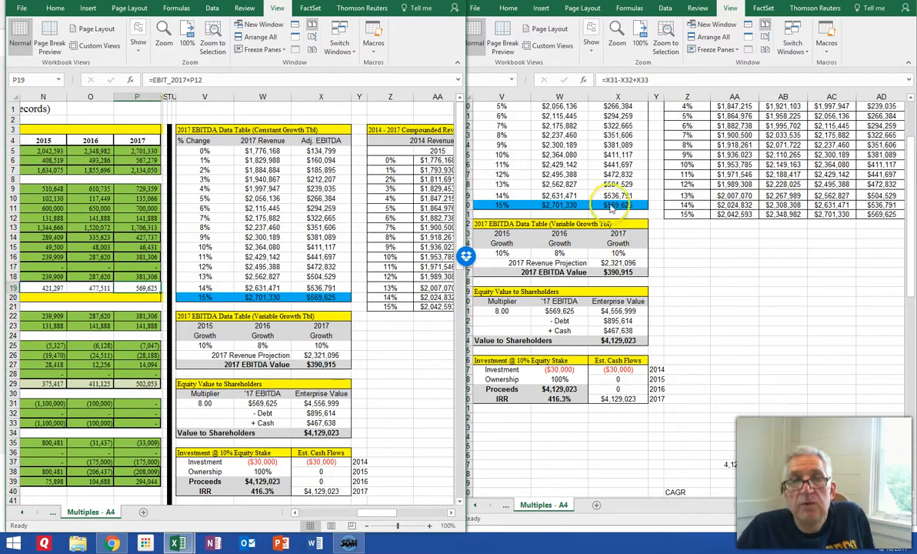
click(612, 207)
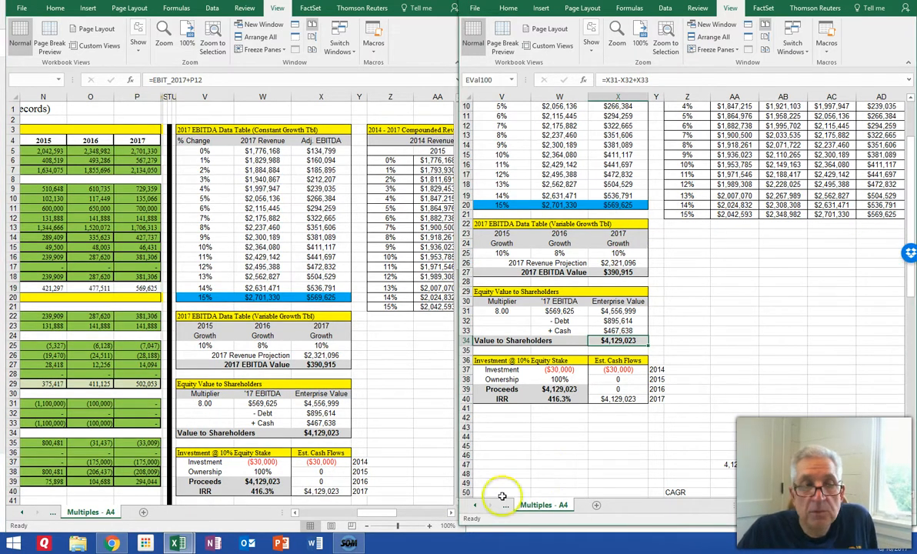
click(274, 293)
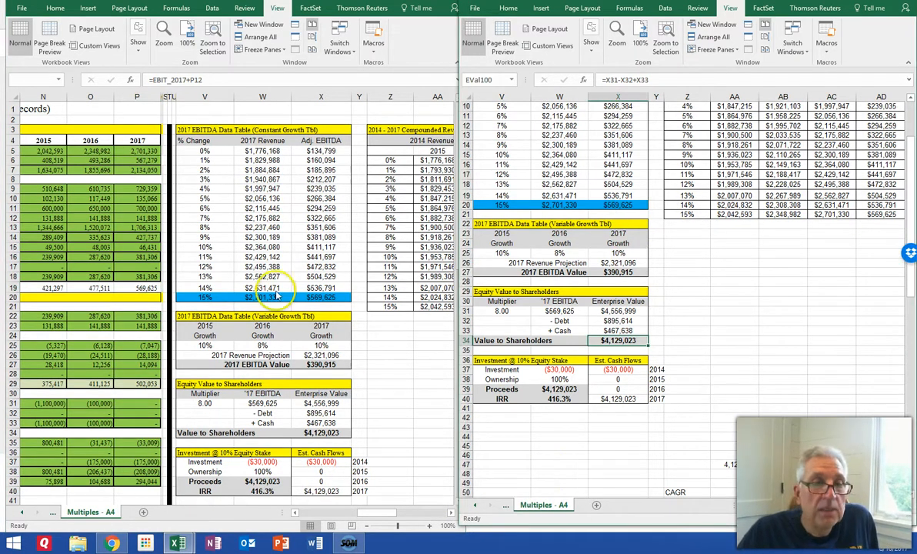
click(136, 288)
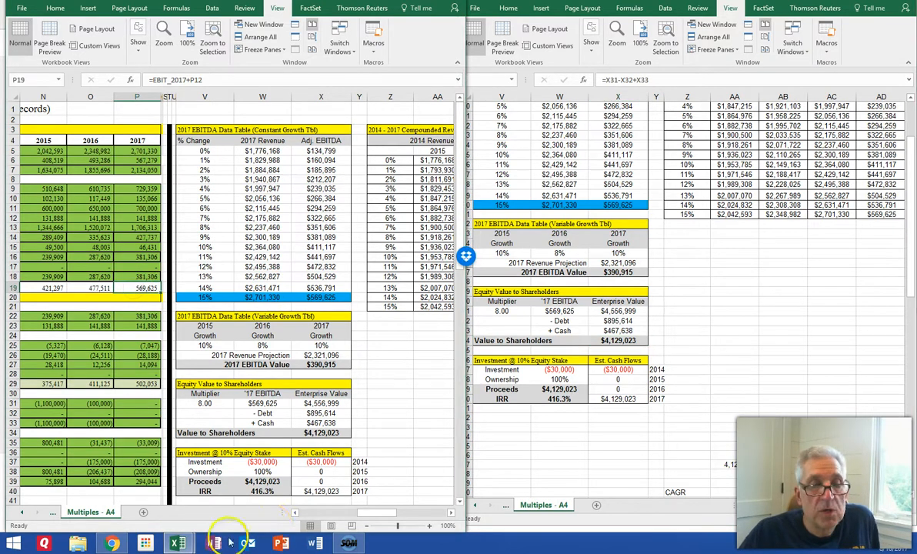
Set the Scenario in Use to 1, Additional Rental Space, with the income and cash flow statements displayed in the first window
click(296, 512)
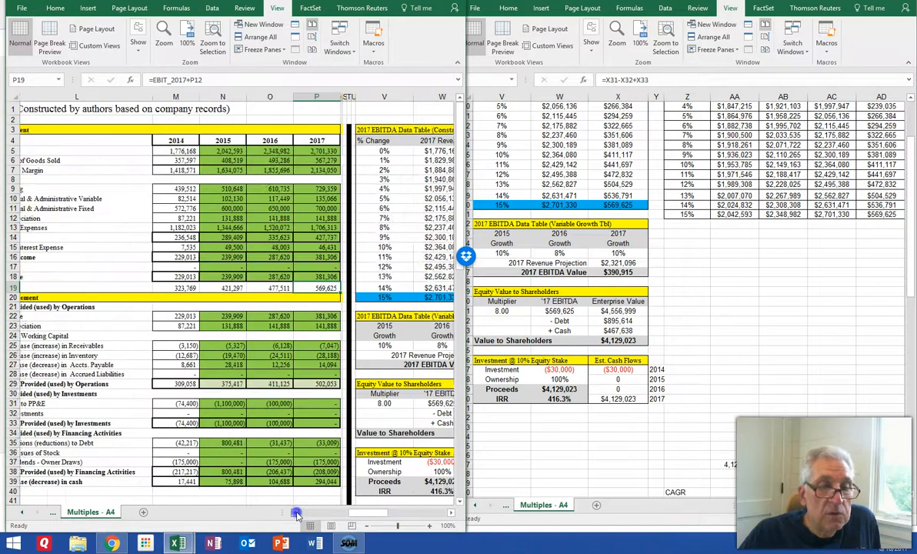
click(296, 513)
click(725, 375)
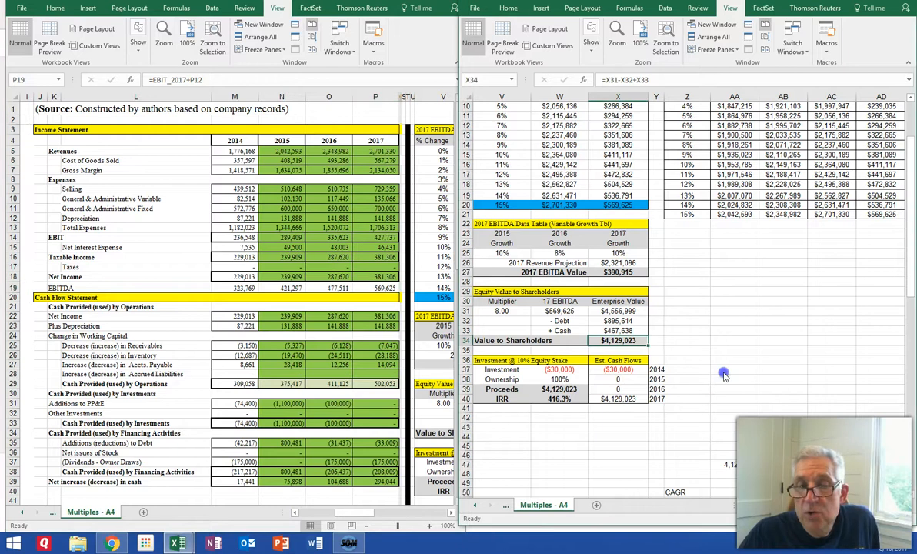
scroll(724, 373, down, 3)
scroll(723, 372, down, 3)
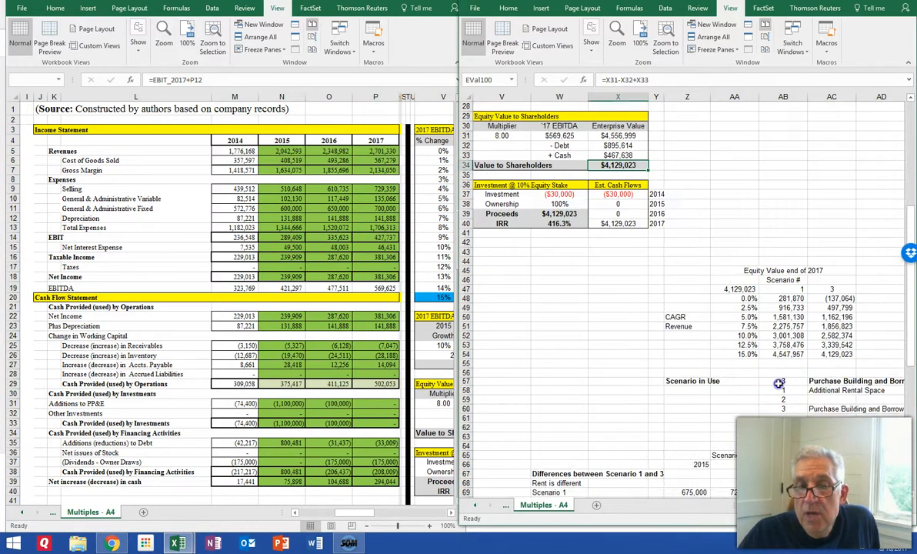
click(779, 383)
text(1)
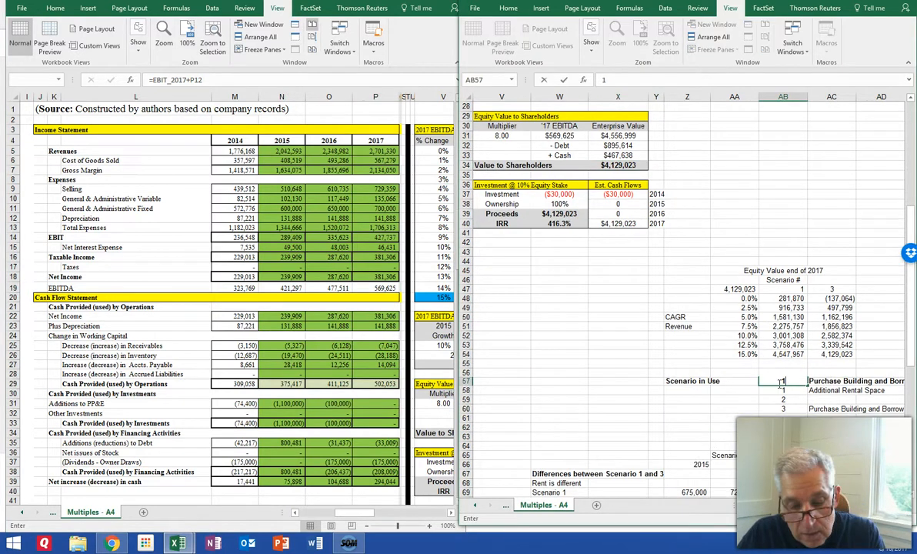
key(Return)
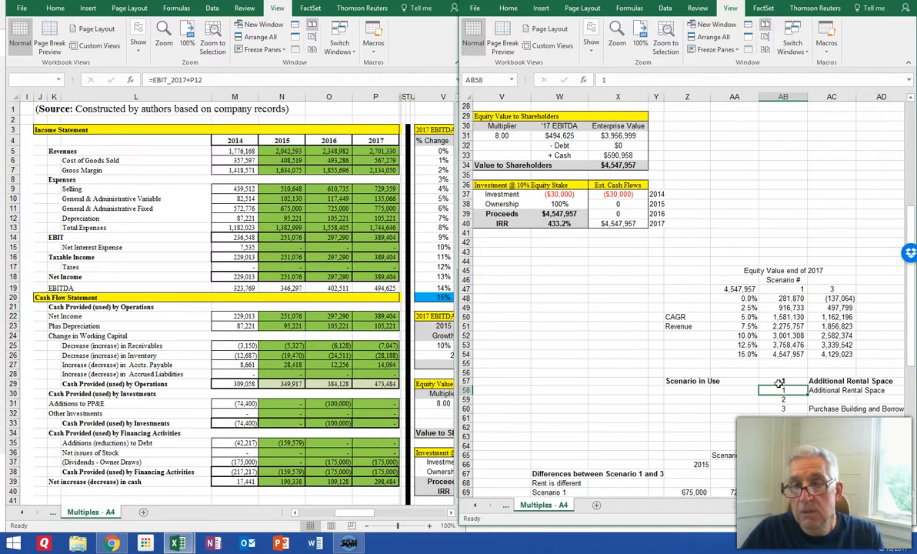
click(779, 382)
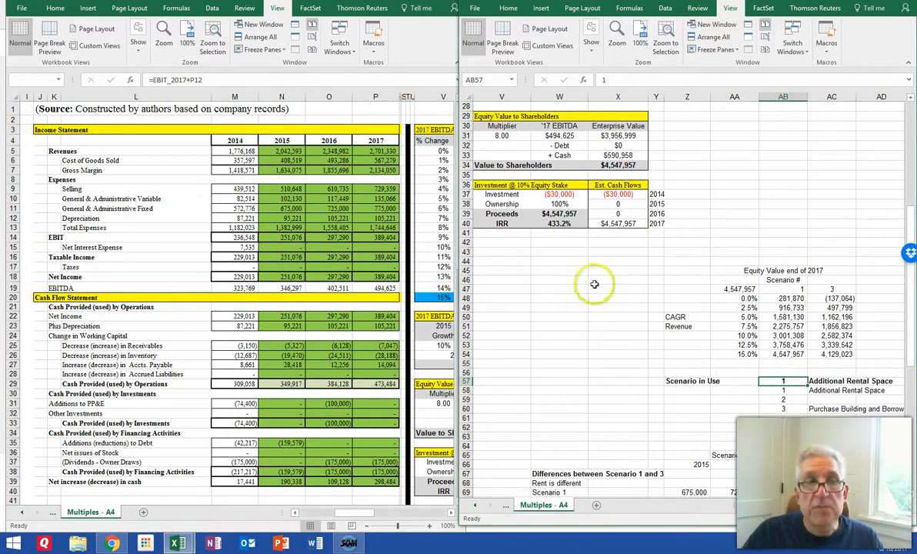
Review the balance sheet under scenario 1, checking the 2017 Cash formula
click(364, 150)
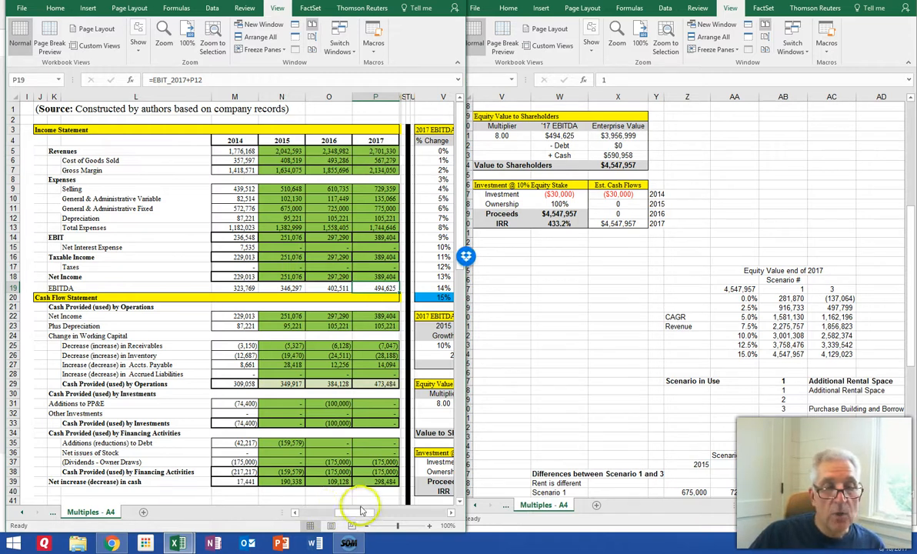
drag(352, 513, 316, 517)
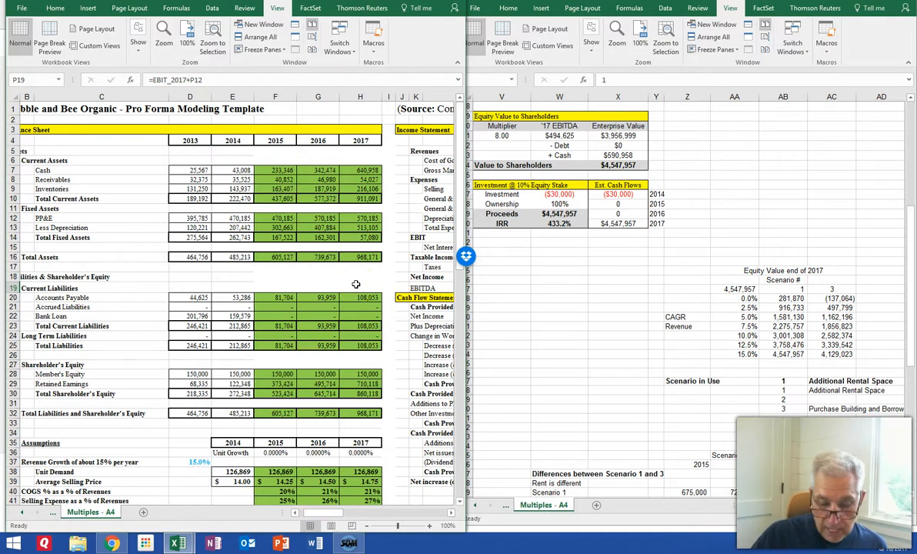
click(352, 171)
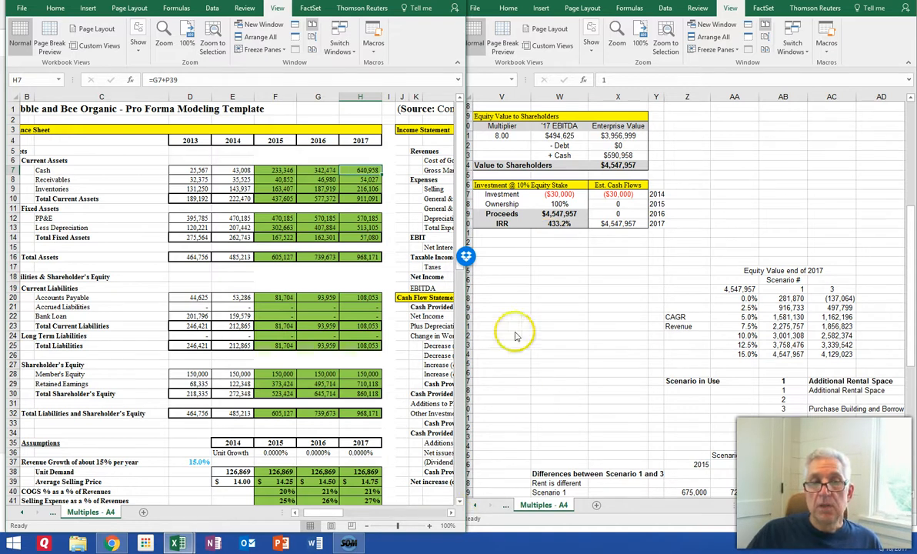
click(390, 277)
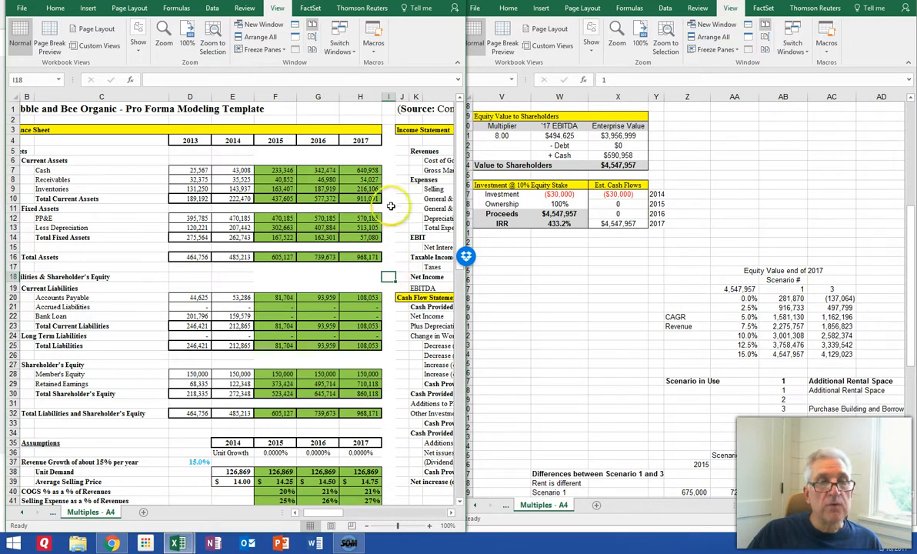
Examine the 2017 net interest expense and the 2015 net cash increase, owner draws and PP&E additions under scenario 1
click(452, 513)
click(452, 513)
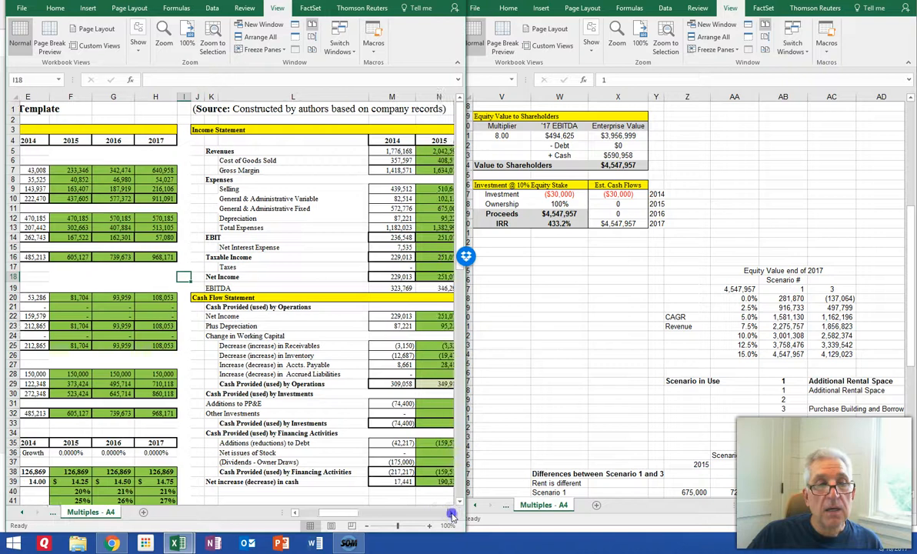
click(452, 513)
click(452, 513)
click(366, 246)
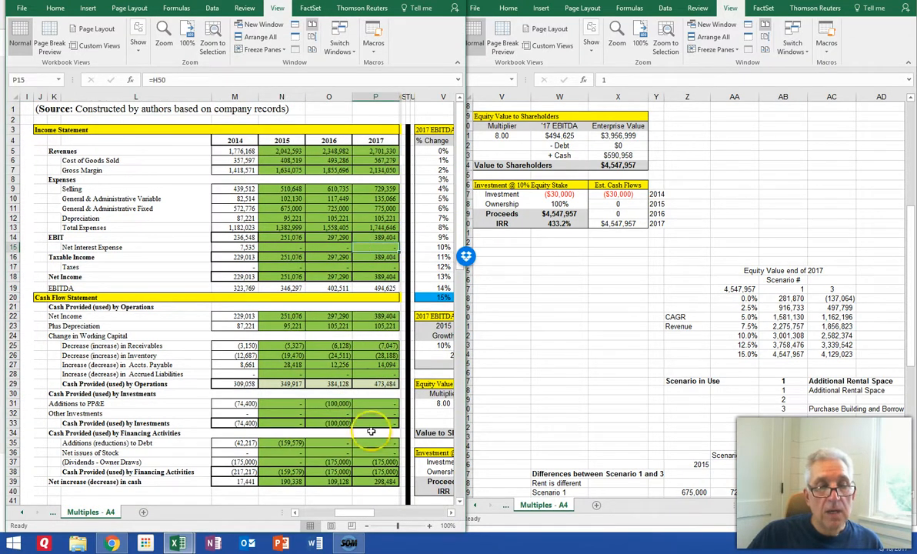
click(291, 482)
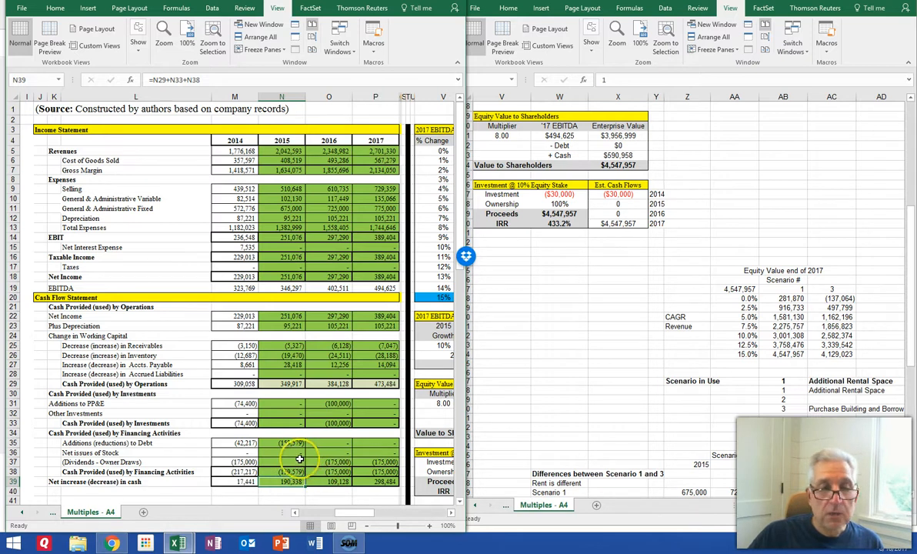
click(272, 461)
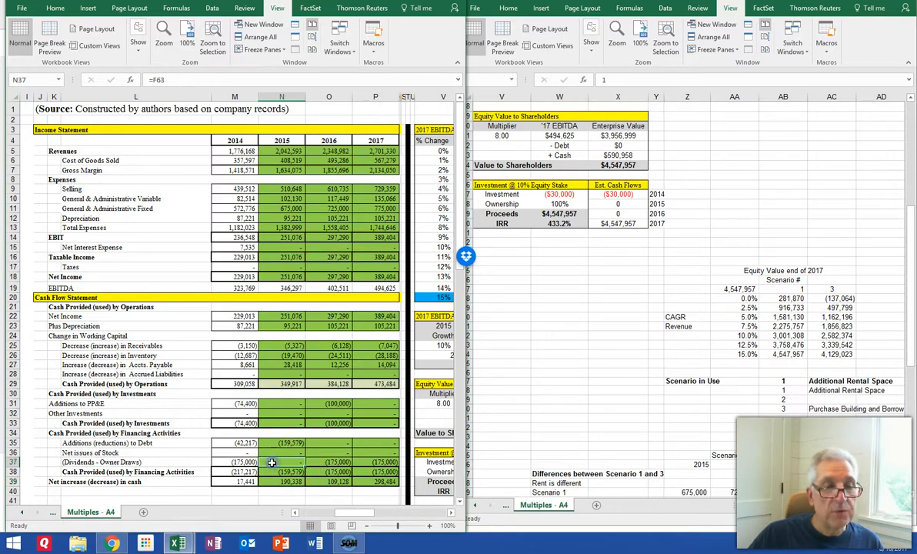
click(273, 404)
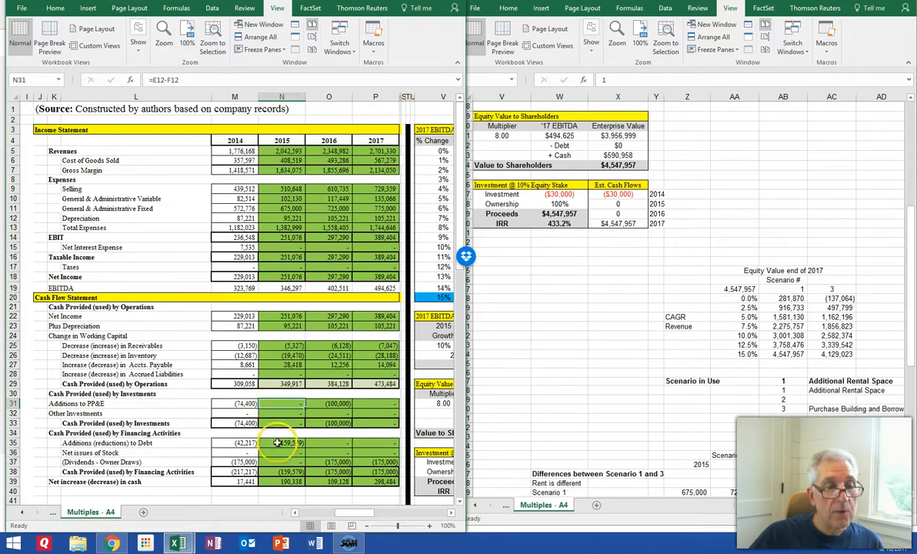
Examine the debt reduction and 2016 owner draws in the cash flow statement, tracing the draws to their 2015–2017 values in the assumptions
click(278, 442)
click(319, 463)
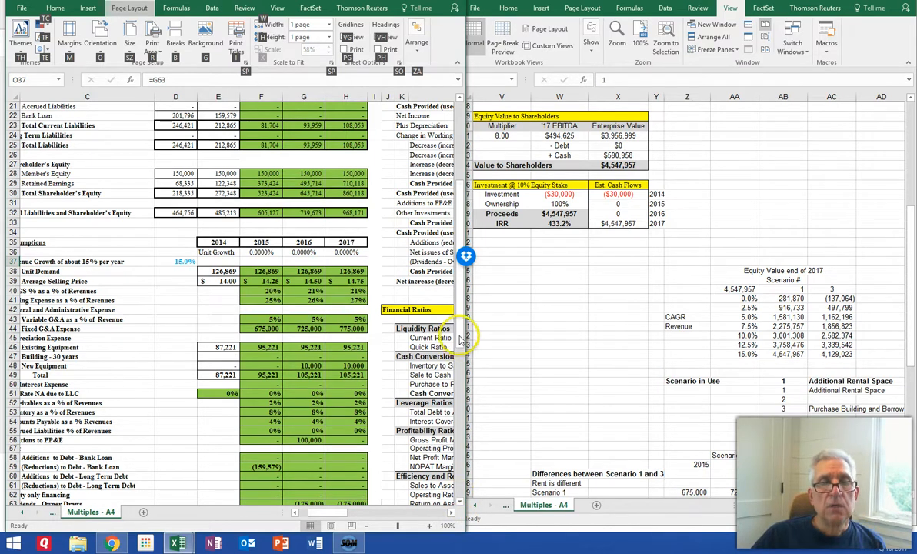
scroll(323, 369, down, 4)
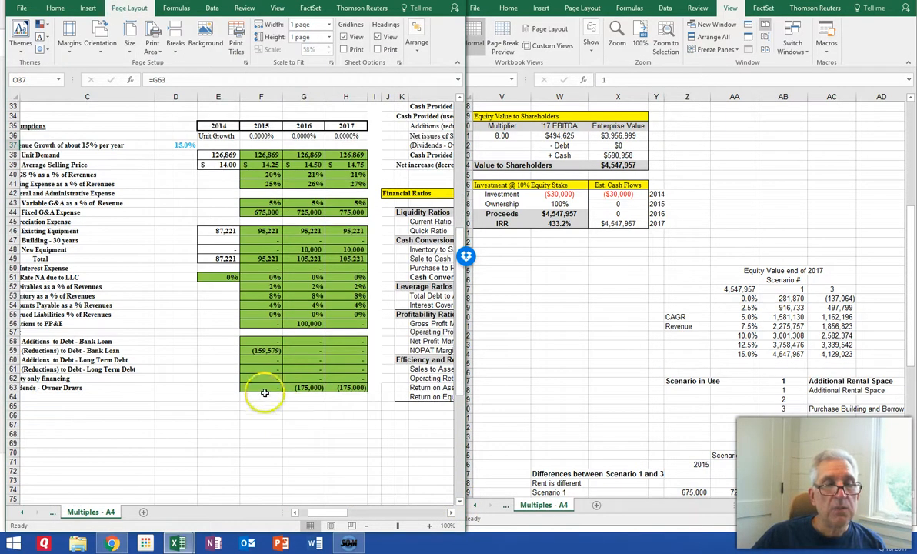
click(263, 387)
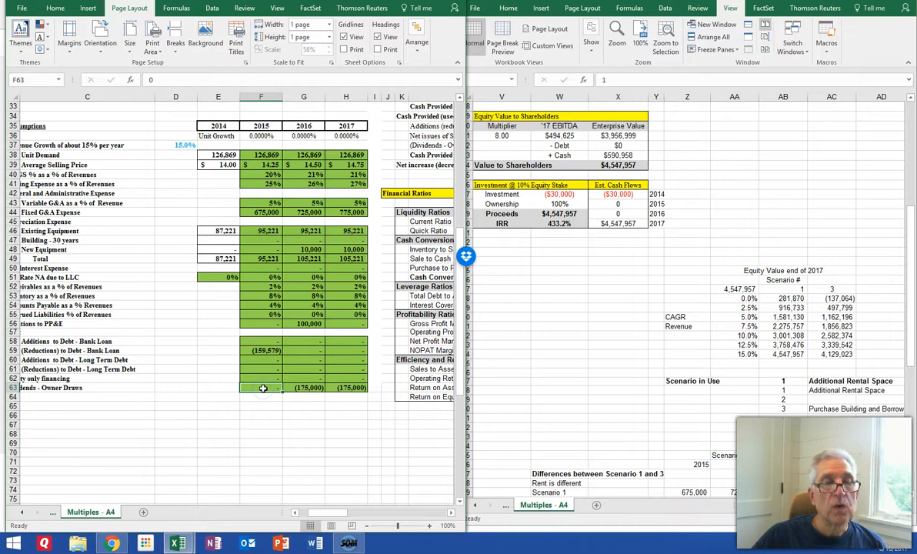
click(304, 387)
click(335, 388)
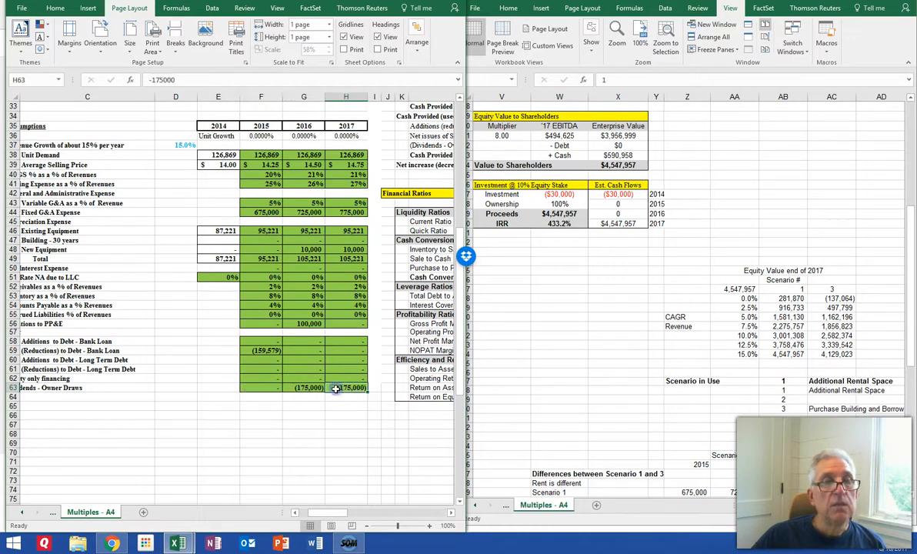
Copy the Depreciation Changes scenario block to W103 and retitle the copy Owner Draws
click(537, 369)
scroll(537, 365, down, 12)
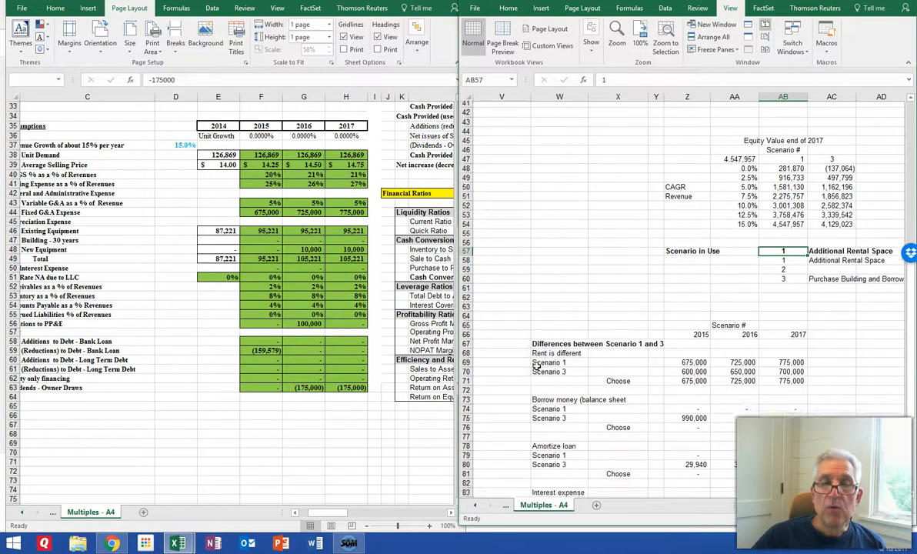
scroll(537, 365, down, 2)
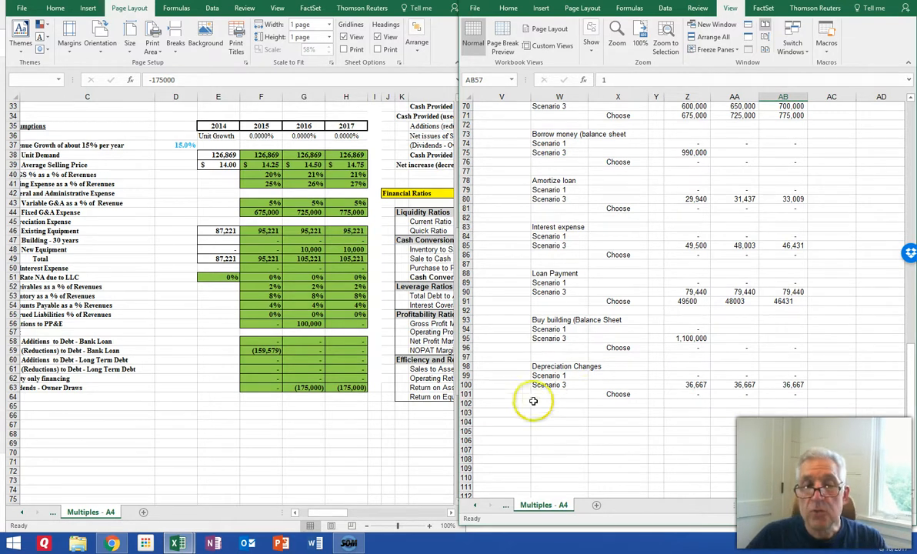
drag(541, 368, 800, 391)
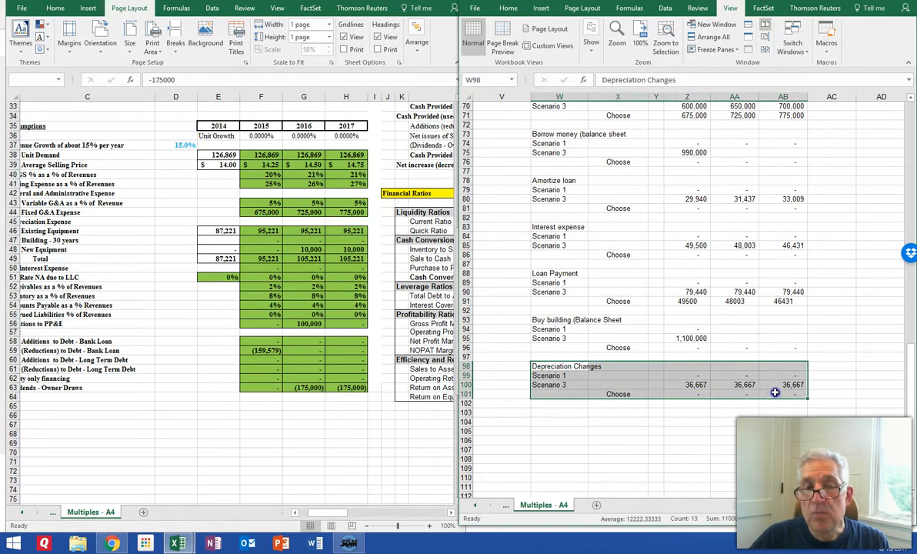
right_click(555, 371)
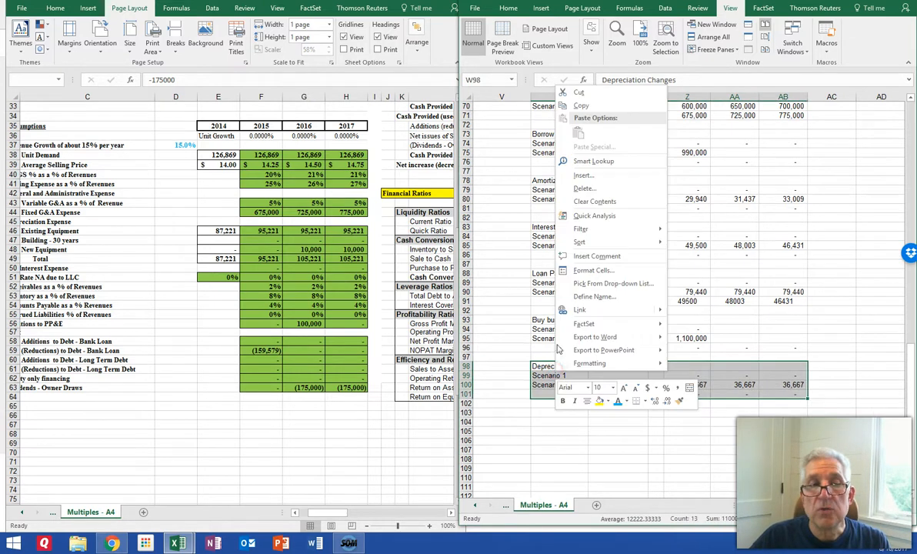
click(581, 106)
click(551, 411)
right_click(551, 410)
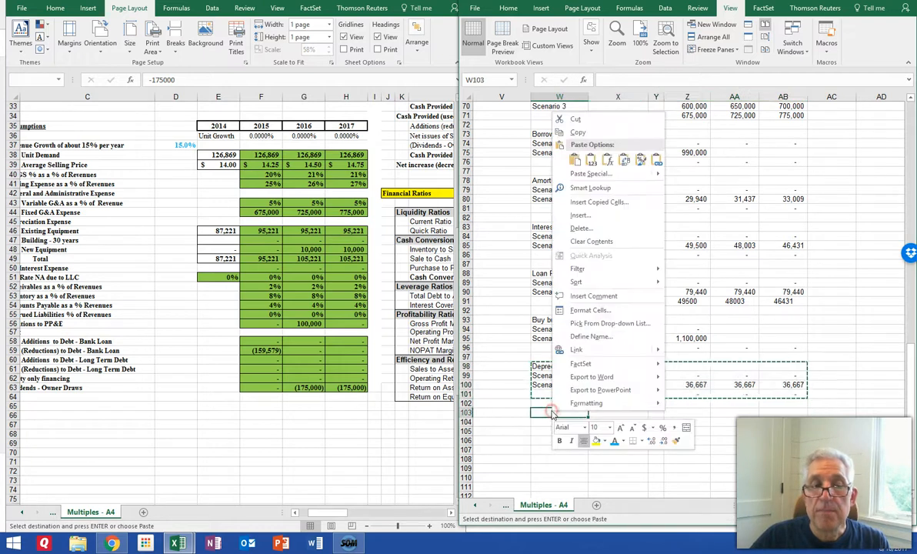
click(575, 160)
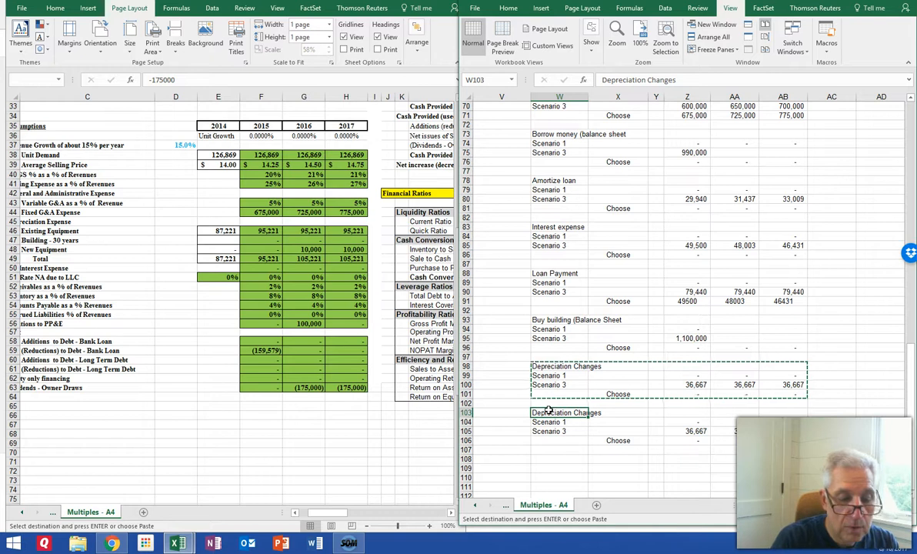
text(OPw)
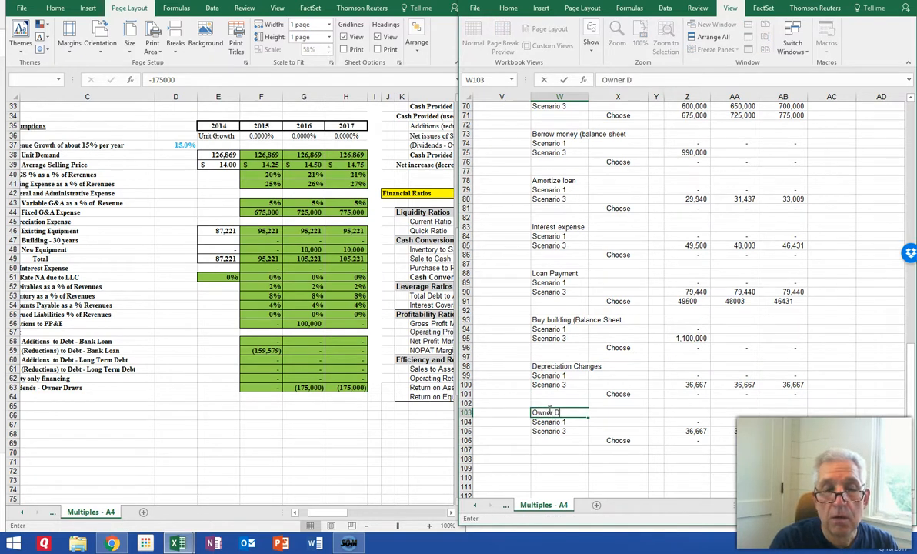
key(Tab)
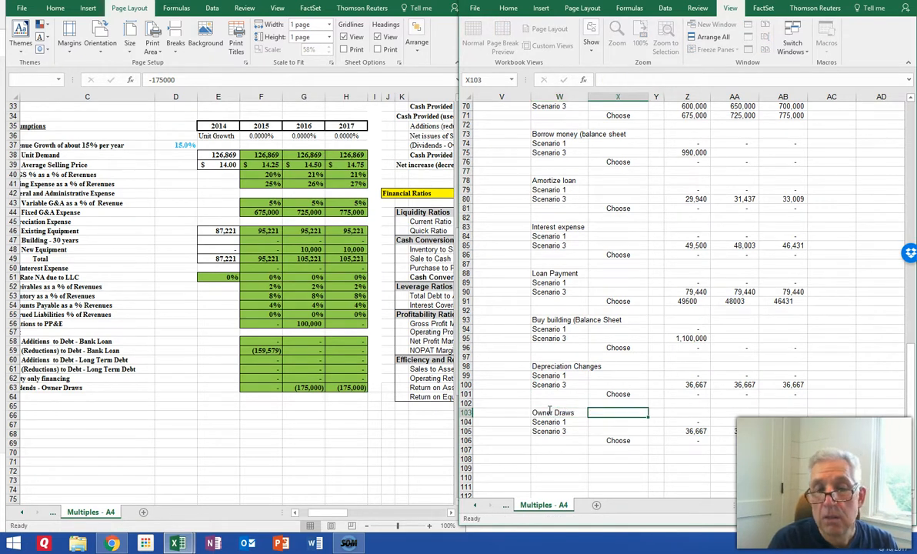
Set the Scenario 1 owner draws to 175000 for 2015, 2016 and 2017
click(692, 423)
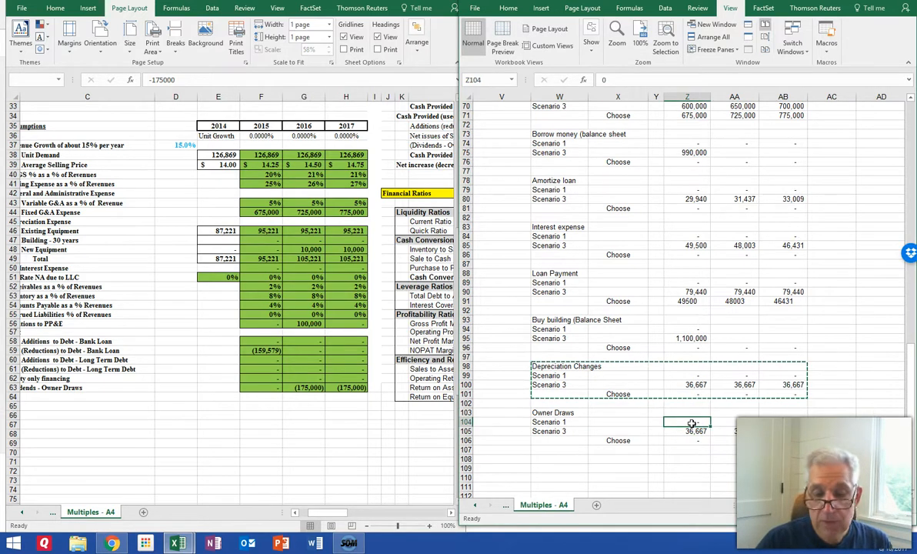
text(175000)
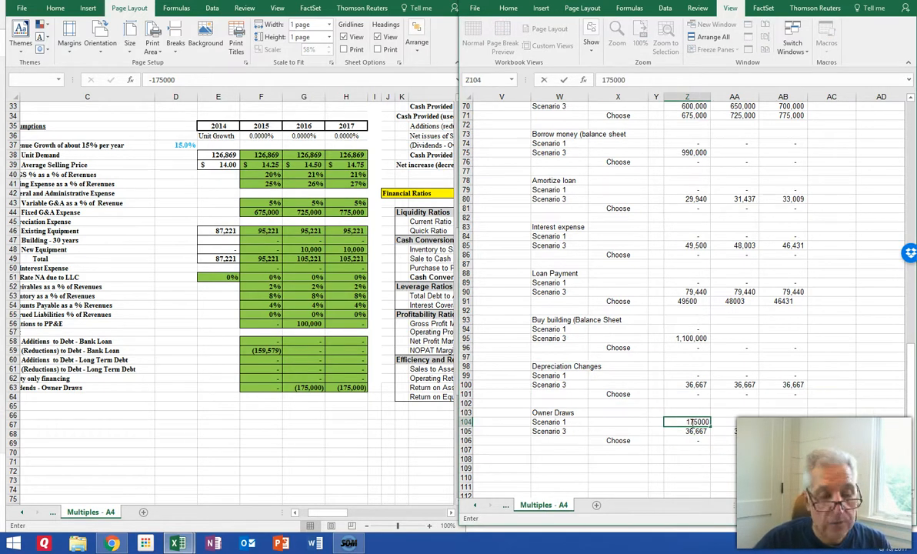
key(Tab)
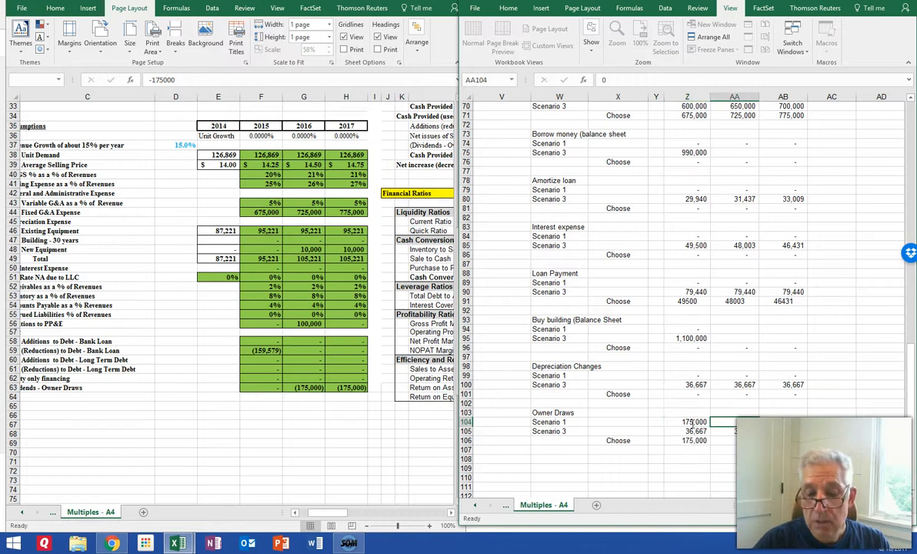
key(Tab)
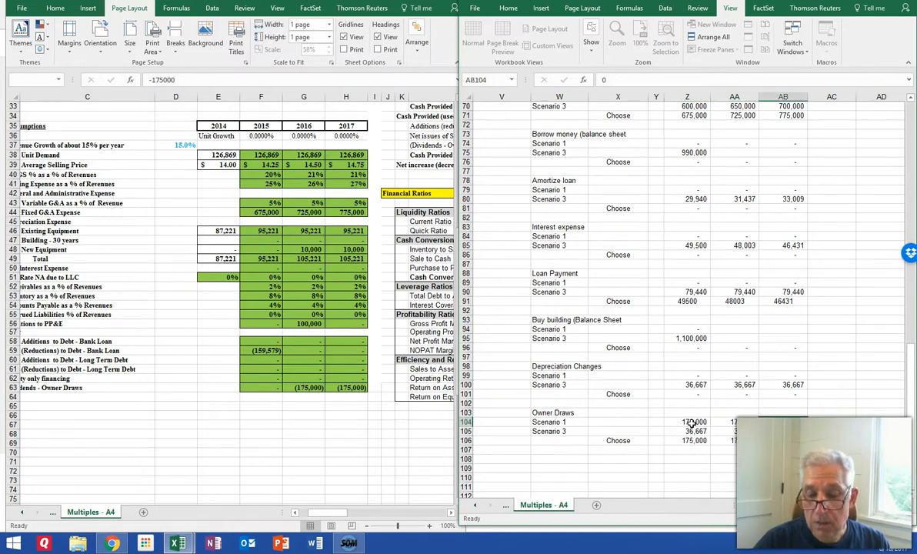
text(175000)
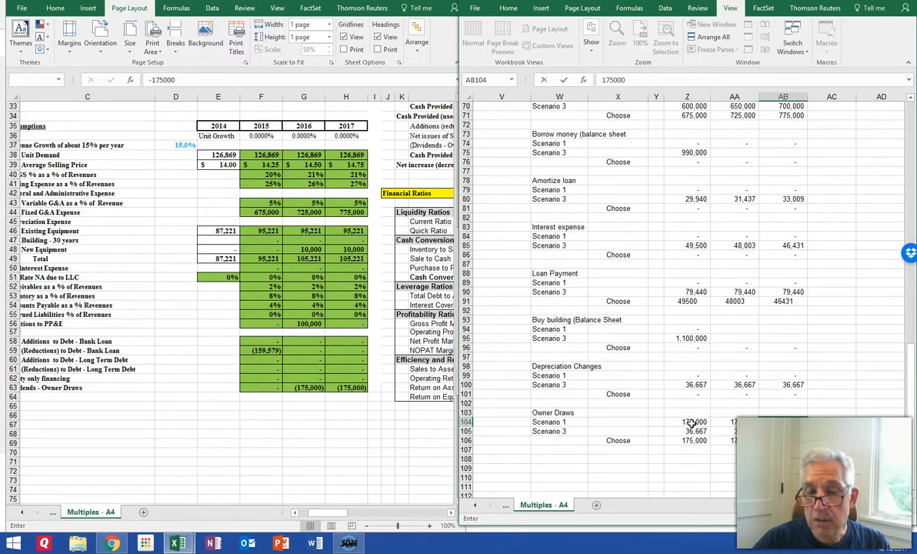
key(Return)
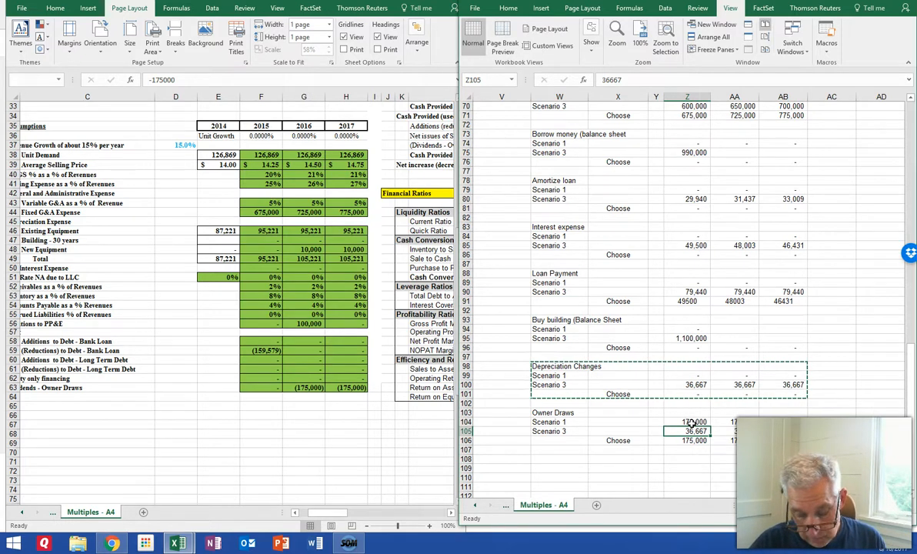
Set the Scenario 3 owner draws to 0 for 2015 and 2016 and 175000 for 2017
text(0)
click(732, 431)
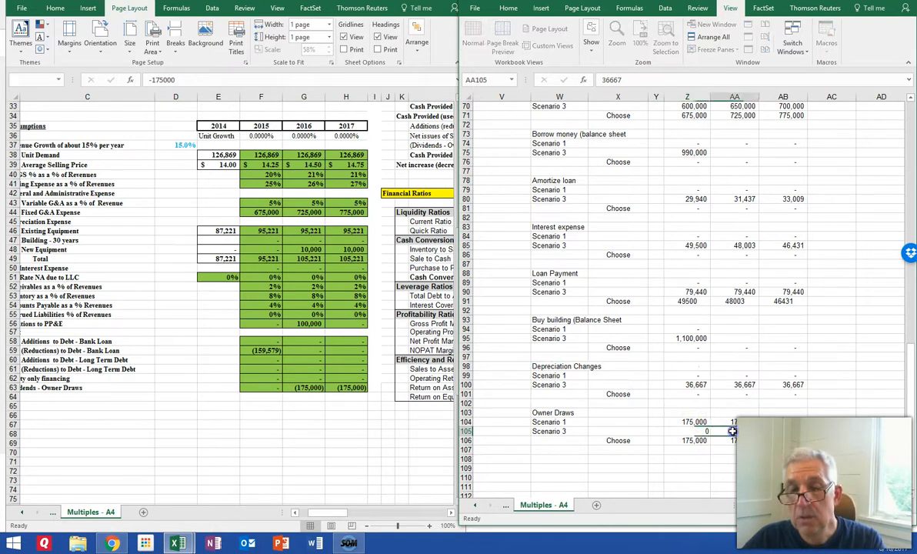
click(773, 431)
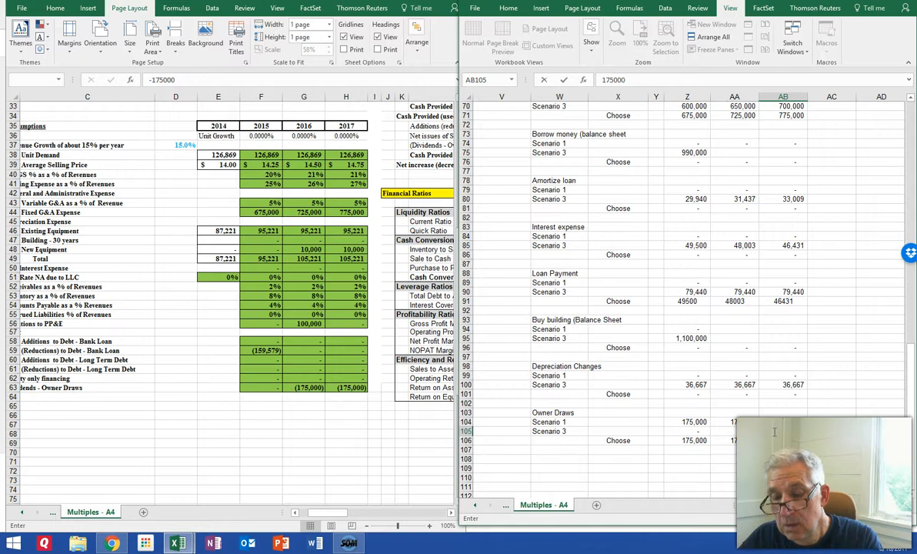
key(Return)
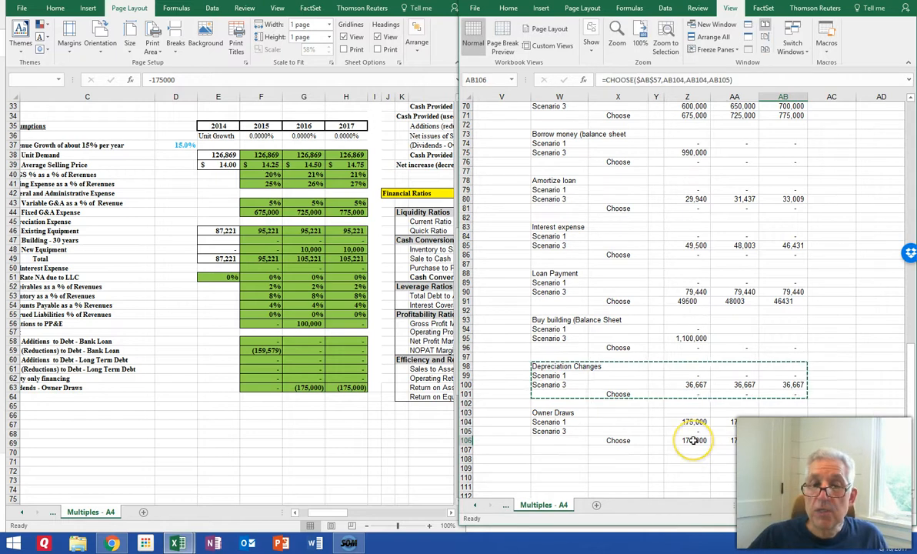
Check the Owner Draws Choose formula for 2015, clear the copy selection, and compare with the 2015 and 2016 Dividends - Owner Draws assumptions
click(693, 441)
scroll(700, 344, up, 6)
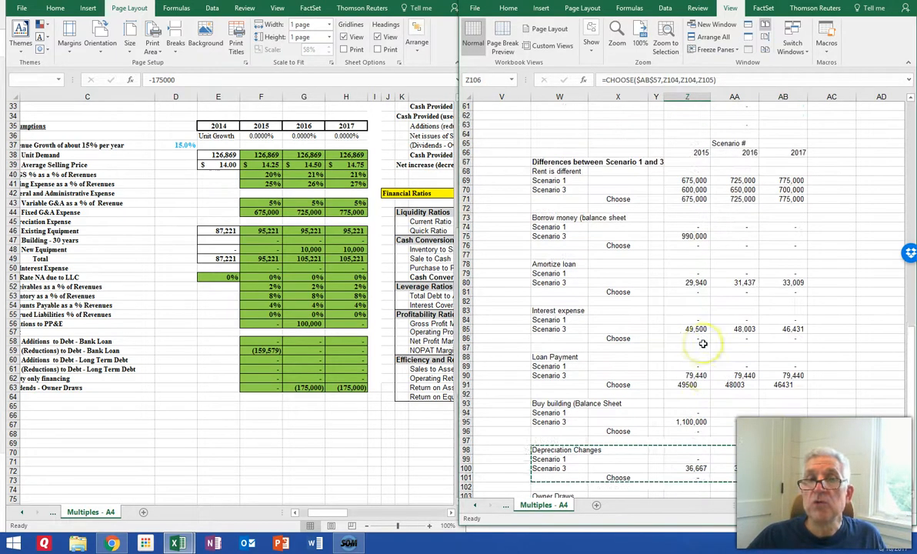
scroll(692, 307, down, 7)
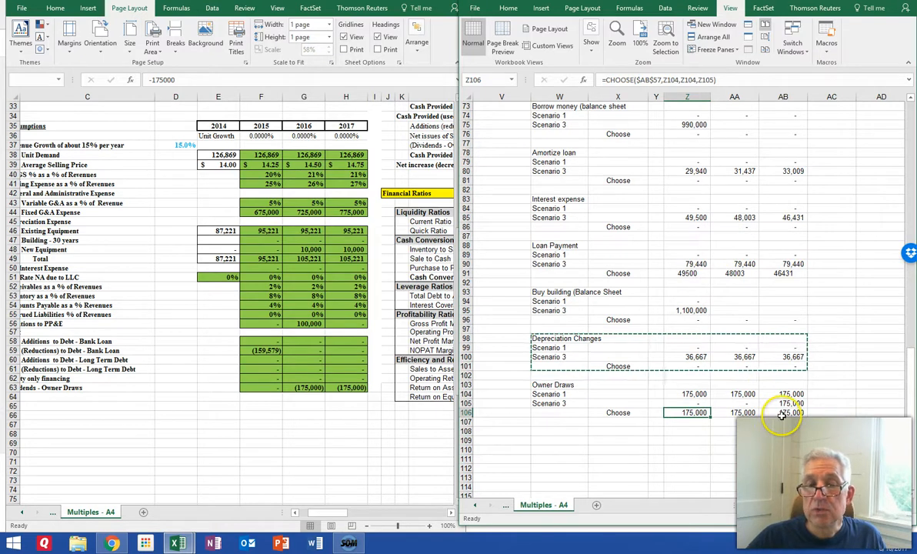
click(625, 403)
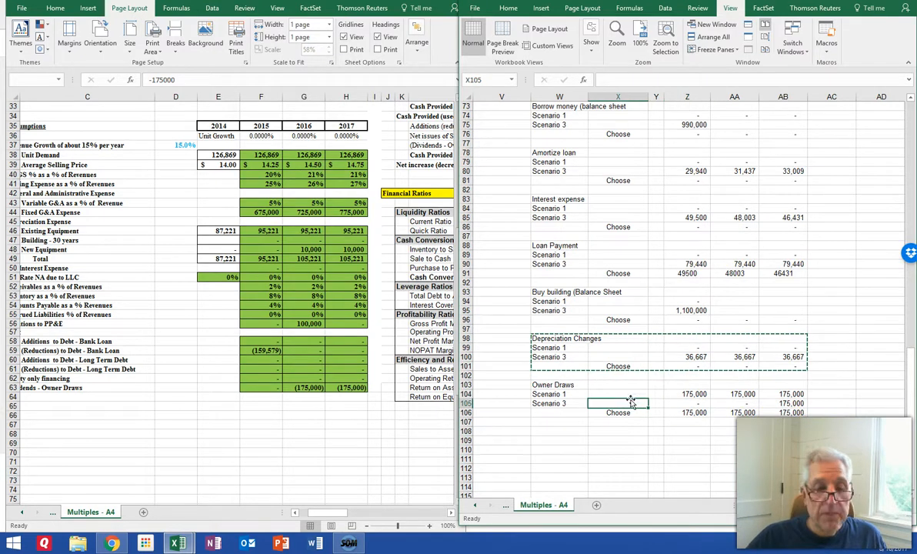
key(Escape)
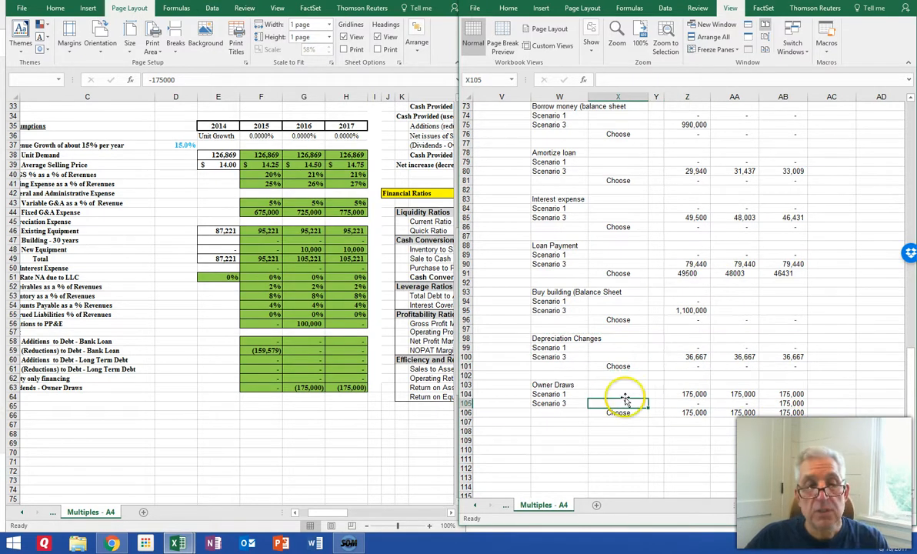
click(256, 387)
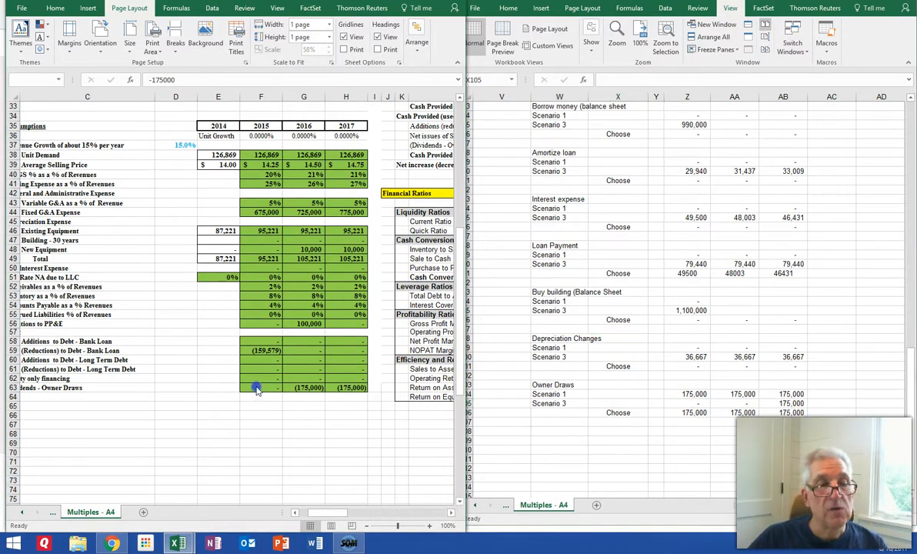
click(301, 387)
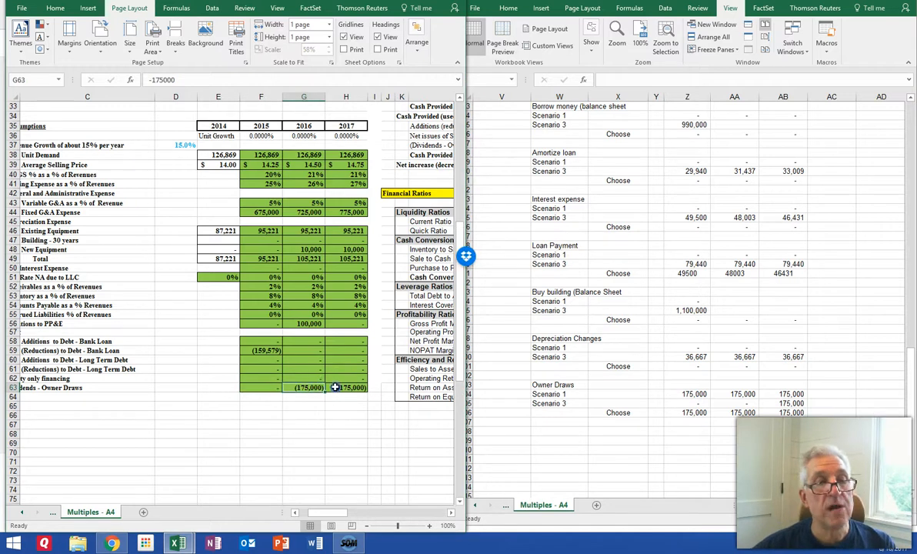
click(263, 388)
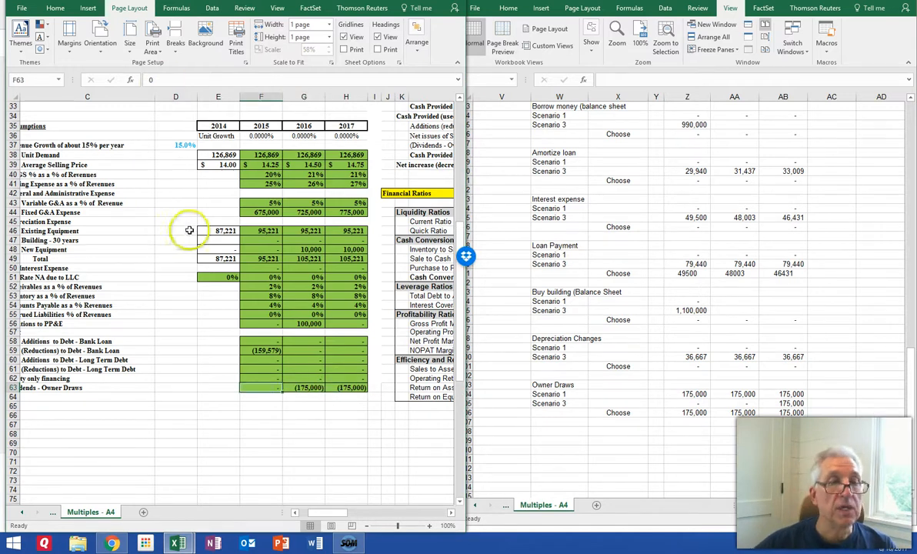
click(299, 387)
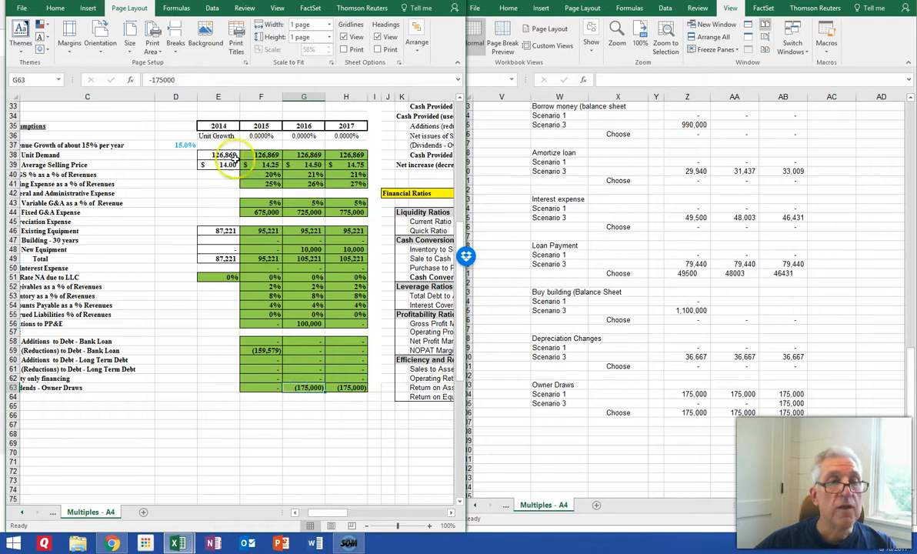
Link the 2015 Dividends - Owner Draws assumption in F63 to the Choose result with =Z106
click(258, 389)
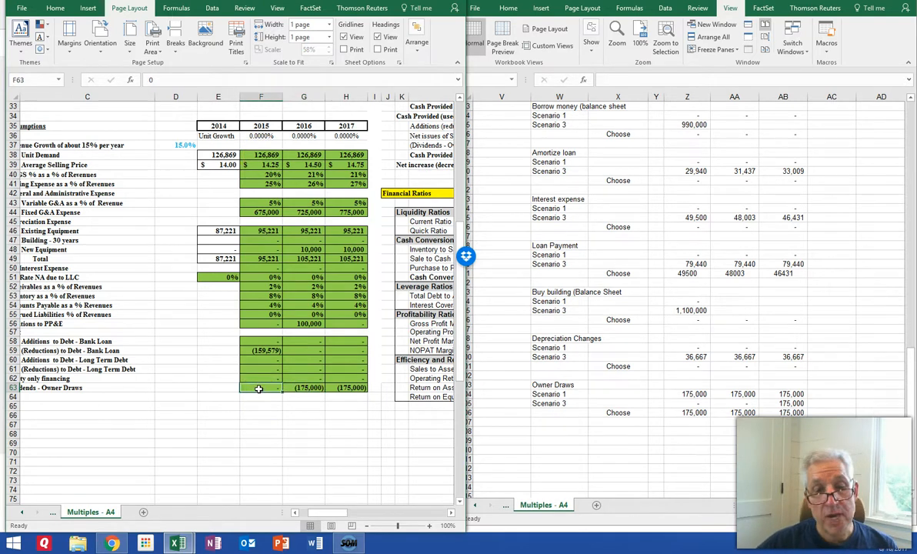
text(=)
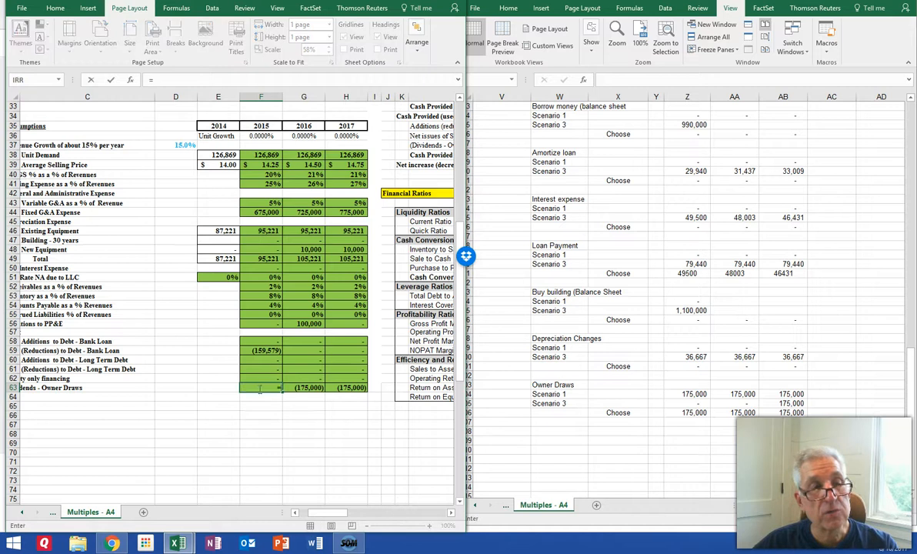
click(690, 414)
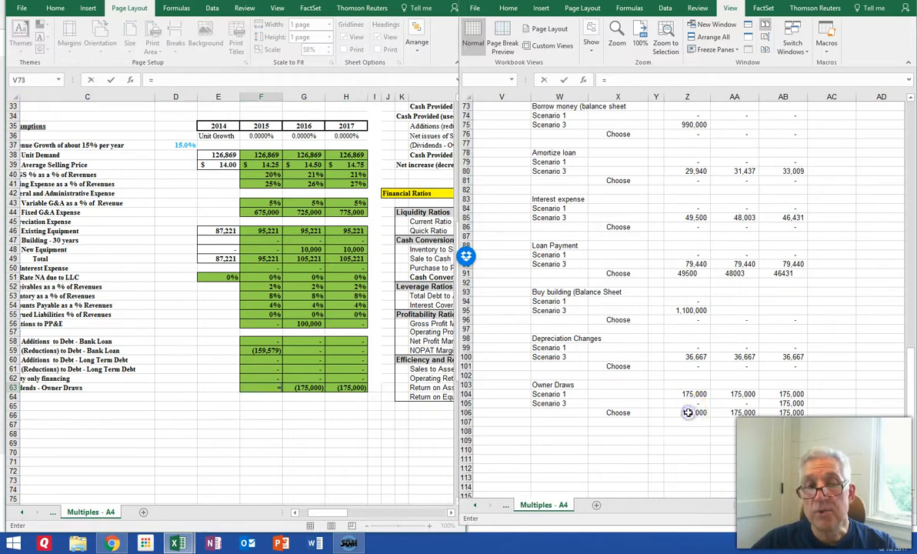
key(Return)
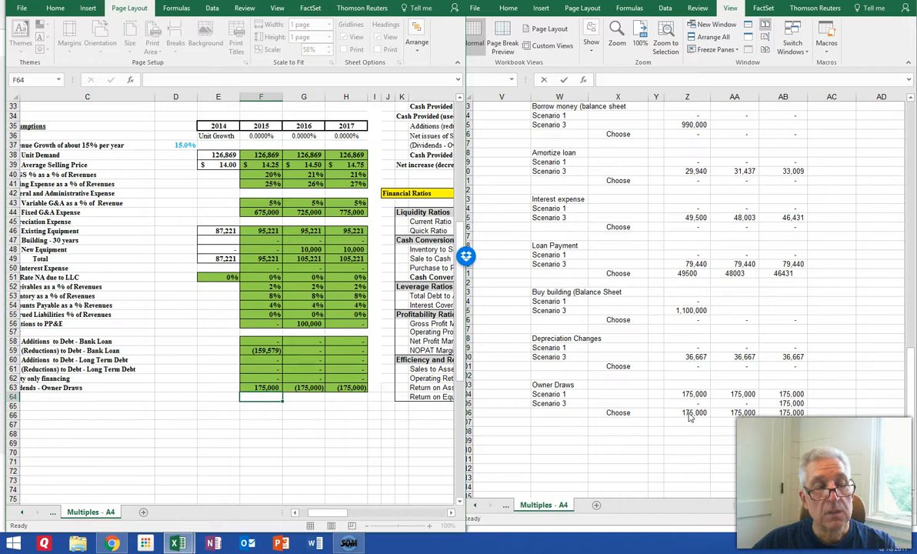
Change the 2015 Dividends - Owner Draws assumption in F63 to the negative of the Choose result with =-Z106
click(265, 387)
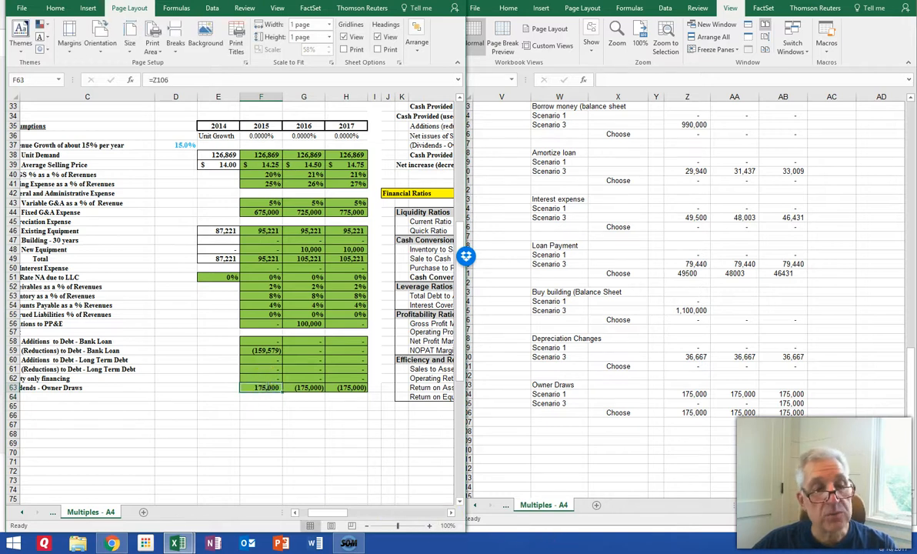
text(=)
click(687, 412)
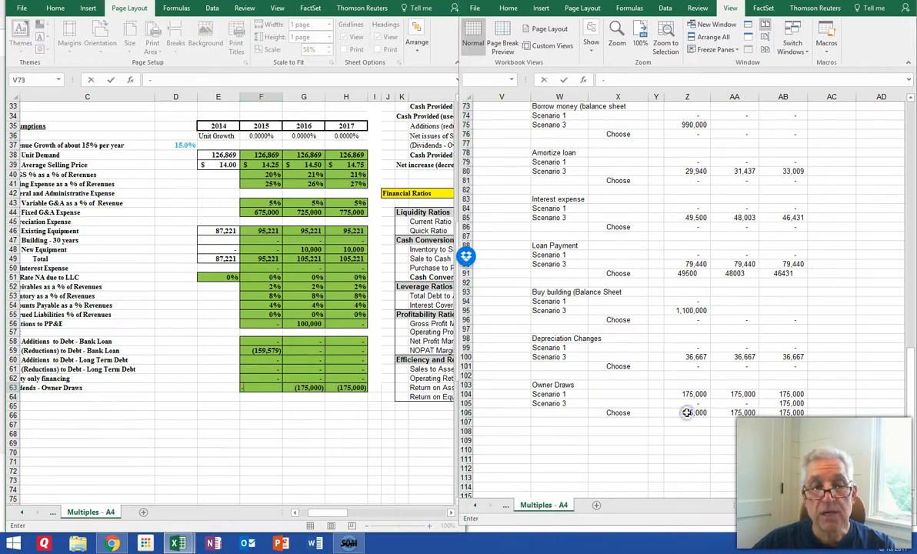
click(687, 412)
key(Return)
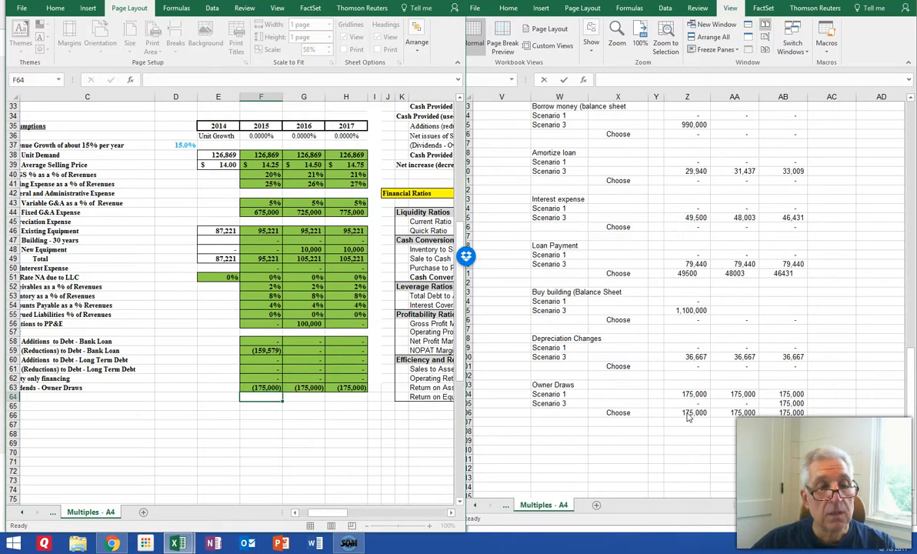
Copy the F63 owner draws formula into the 2016 and 2017 assumptions in G63:H63
click(270, 394)
click(268, 388)
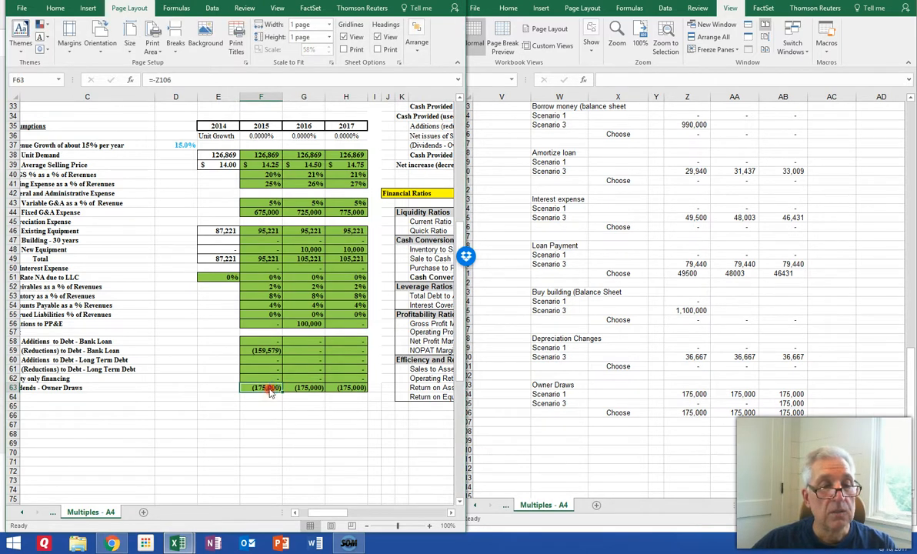
right_click(269, 392)
click(281, 115)
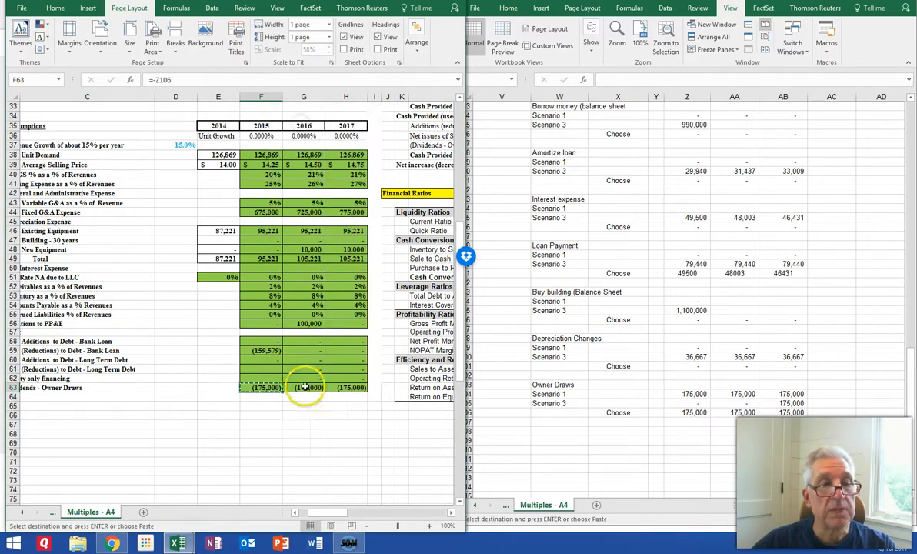
drag(306, 387, 333, 390)
text((175,000)	(175,000))
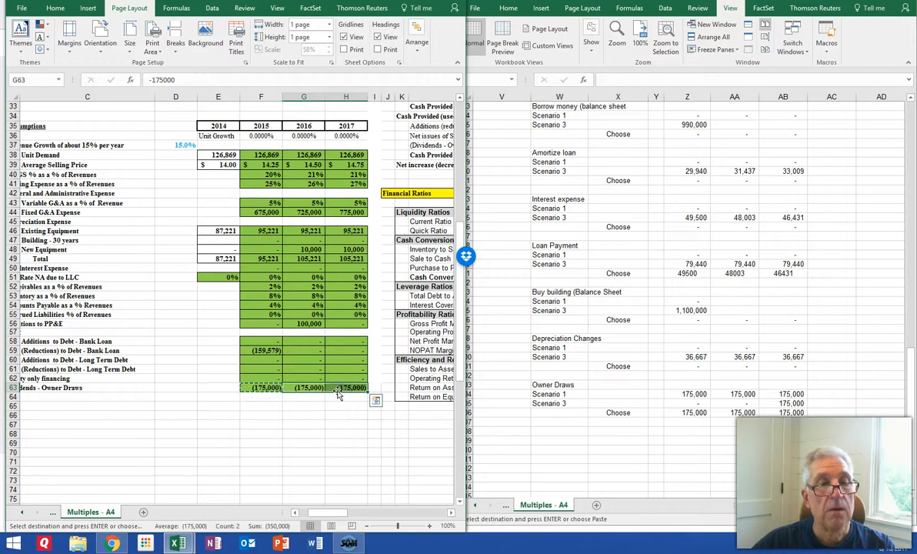
right_click(337, 387)
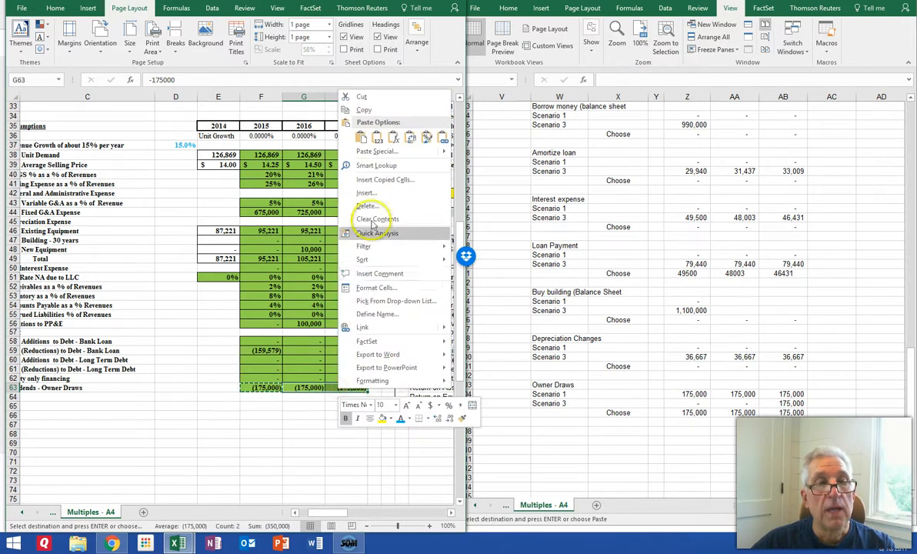
click(358, 142)
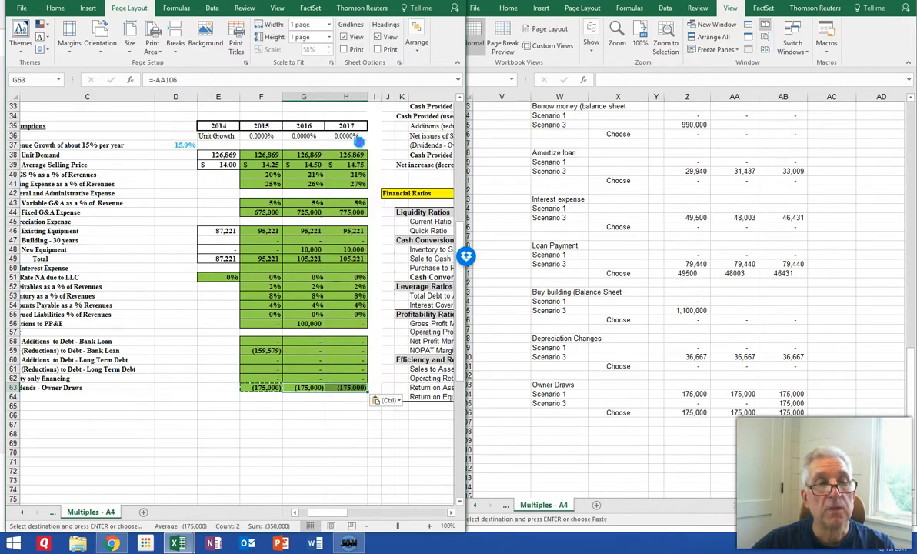
click(334, 414)
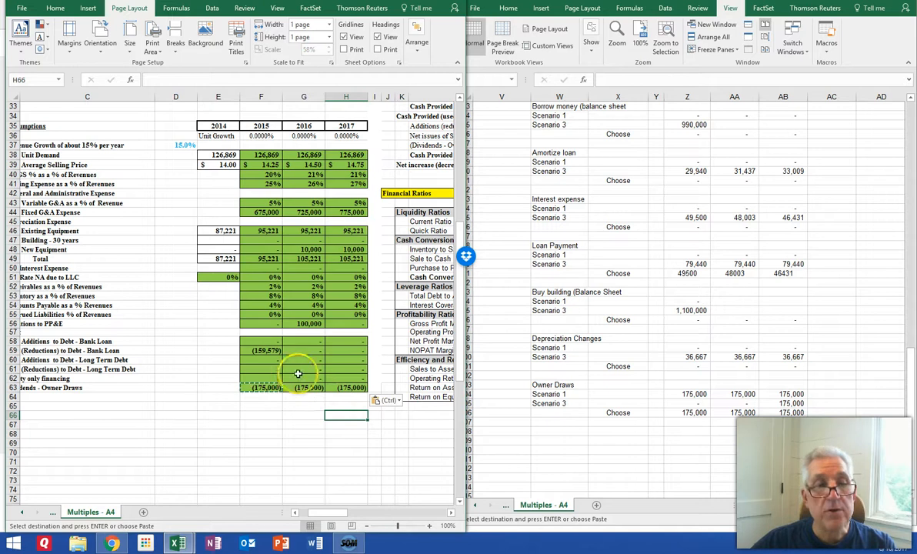
Review the 2017 Cash formula in H7 on the balance sheet and the linked owner draws in the assumptions
click(649, 316)
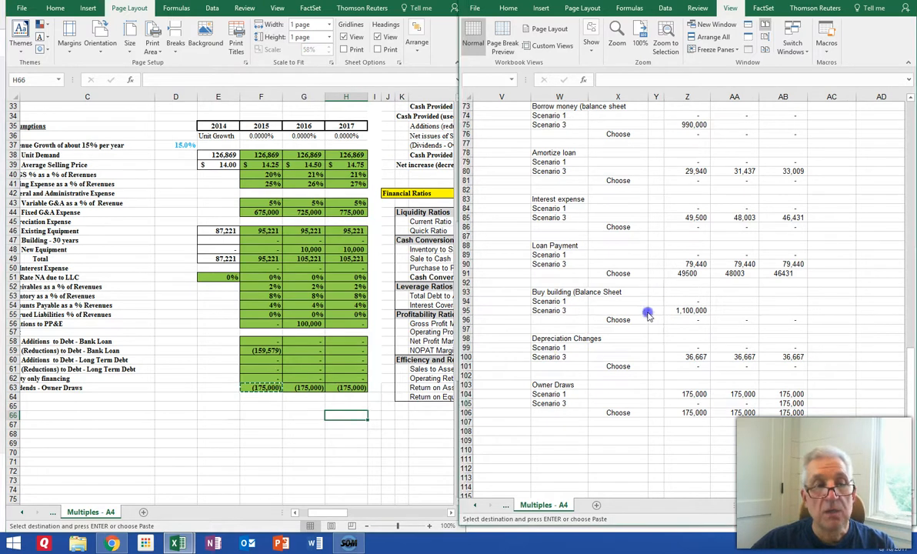
click(328, 418)
scroll(332, 415, up, 9)
scroll(333, 416, up, 1)
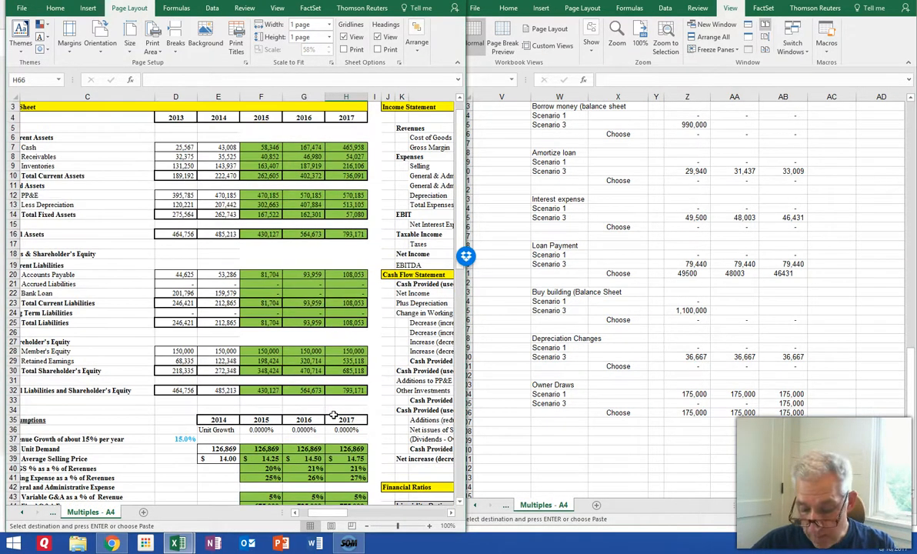
click(330, 147)
scroll(336, 372, down, 5)
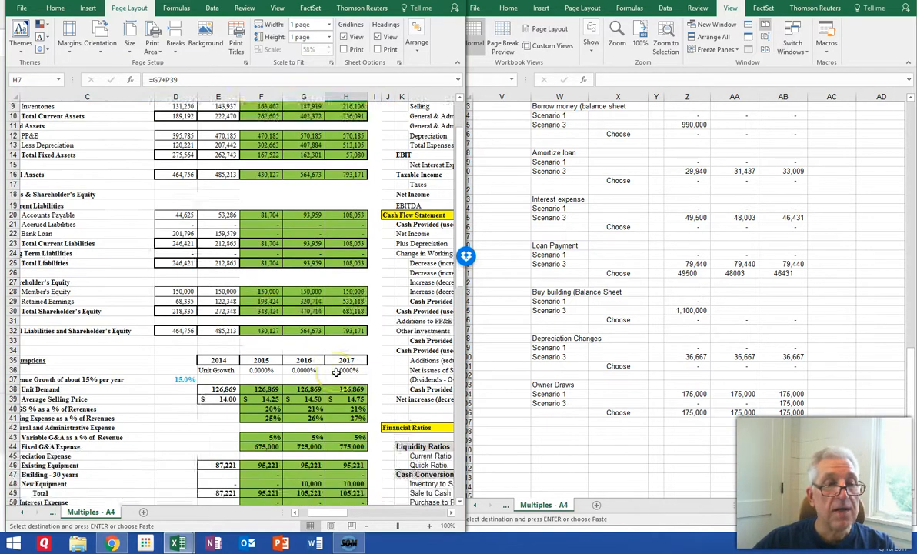
scroll(337, 373, down, 2)
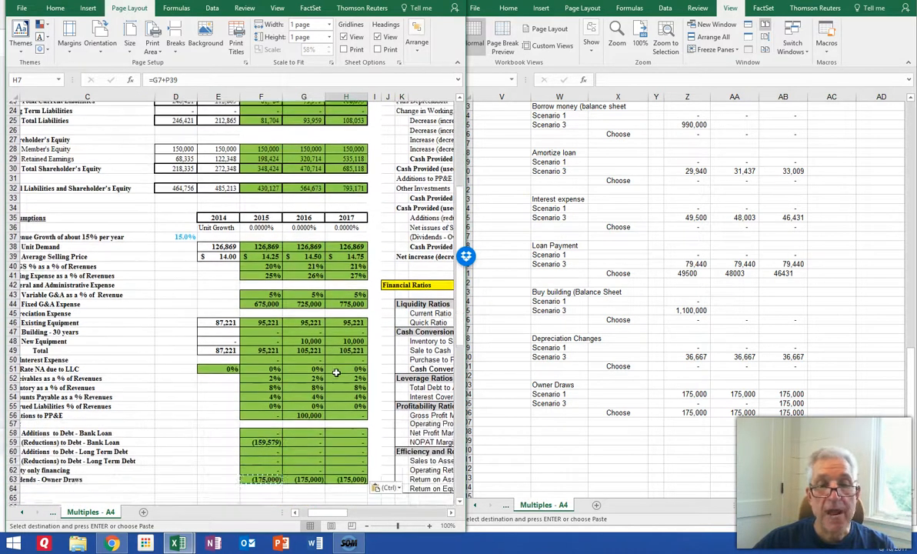
Set the Scenario in Use in AB57 to 3
scroll(596, 310, up, 8)
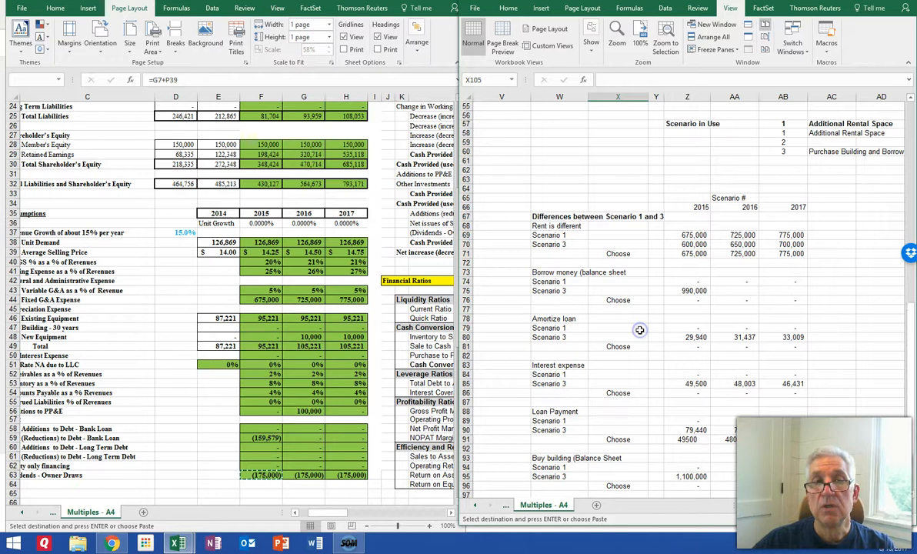
click(780, 181)
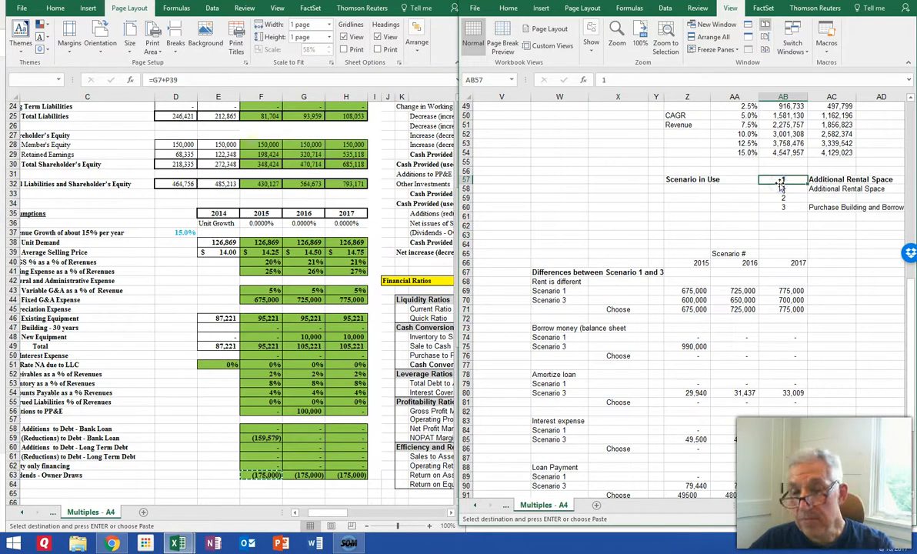
text(3)
key(Return)
Examine the Choose rows for the active scenario, including the 2016 Owner Draws formula in AA106 and the Scenario in Use cell
scroll(647, 287, down, 7)
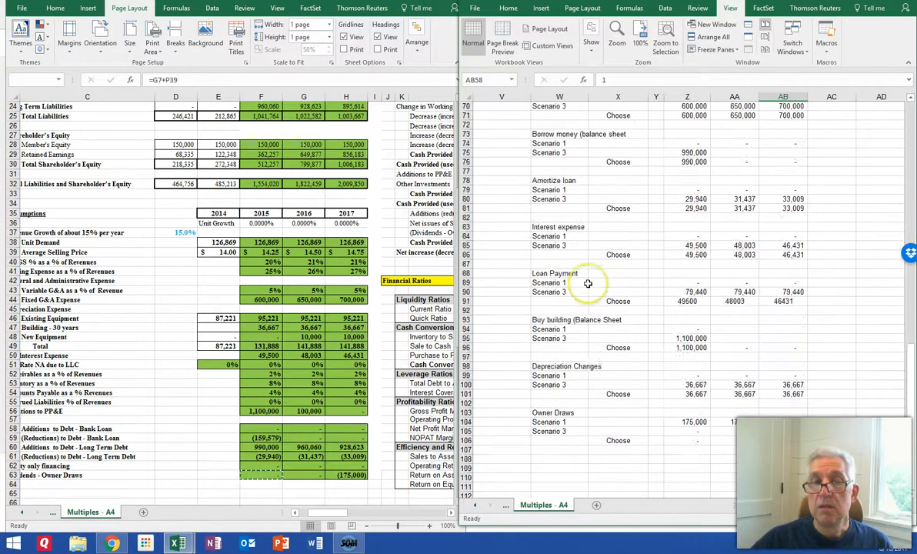
scroll(588, 283, down, 2)
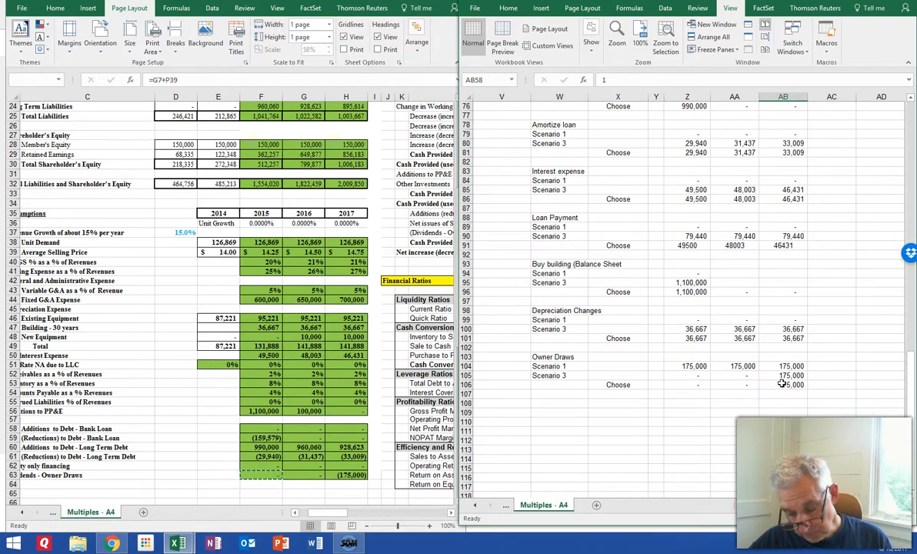
click(735, 384)
scroll(692, 362, up, 3)
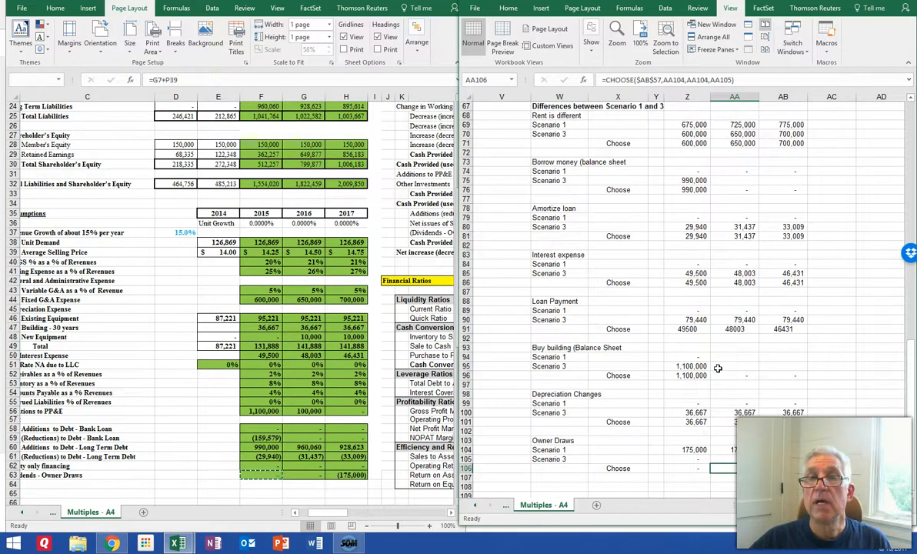
scroll(717, 368, up, 4)
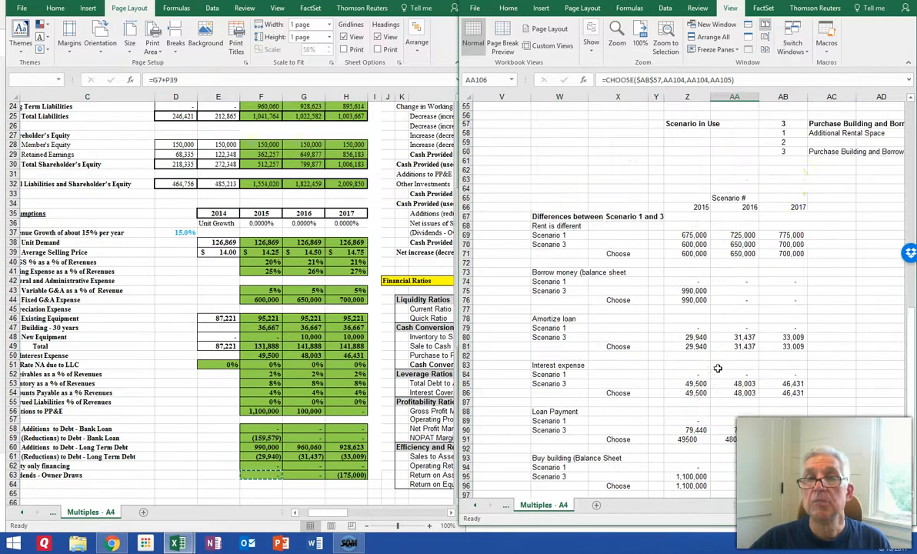
click(783, 123)
scroll(739, 257, down, 5)
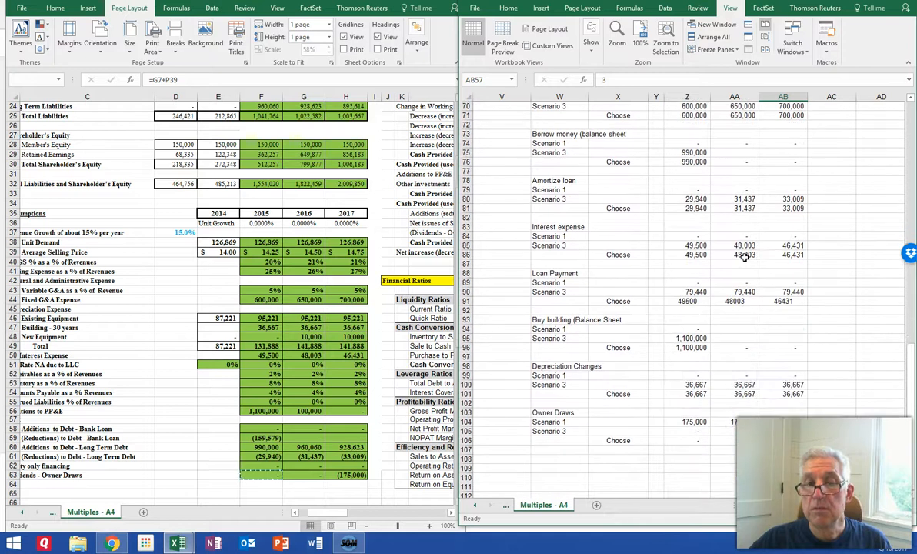
Set the Scenario 3 owner draws for 2016 in AA105 to 175,000
click(732, 431)
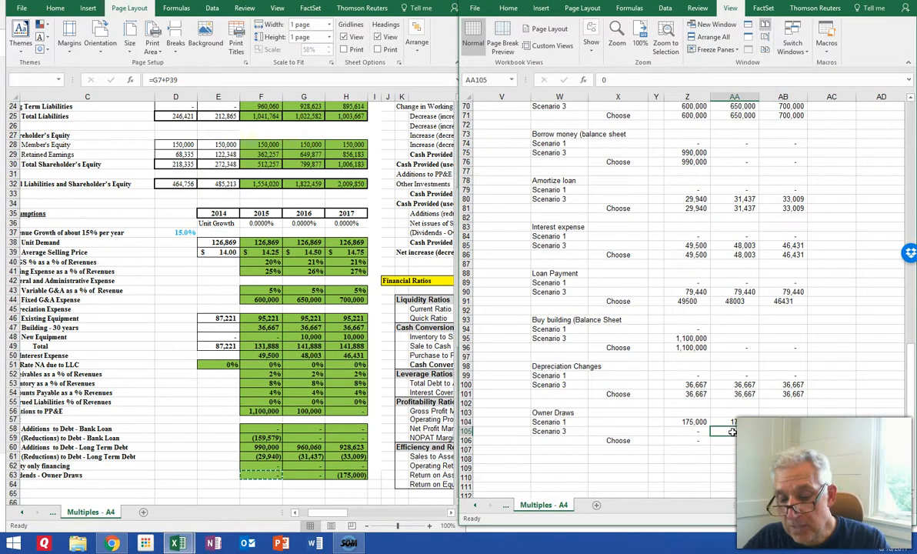
text(175,)
text(000)
key(Return)
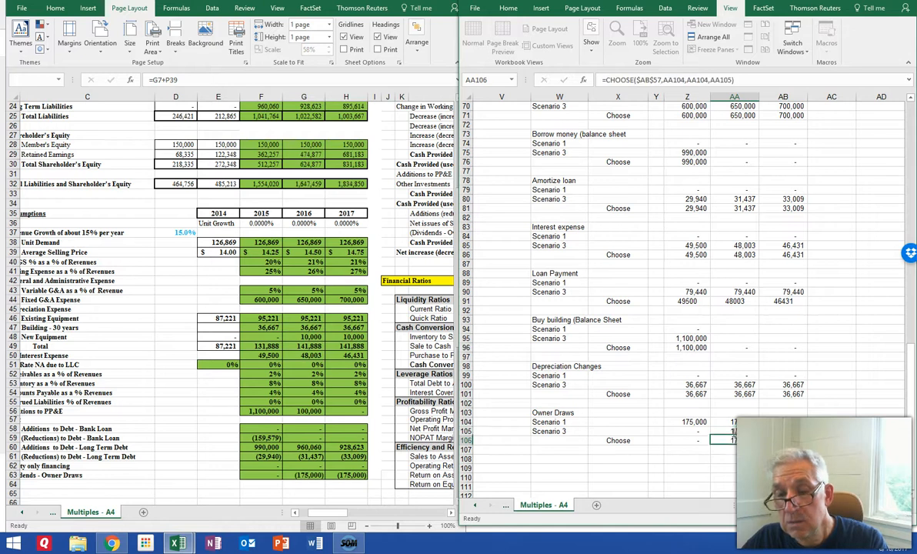
Check the 2016 and 2017 owner draws links in G63 and H63, and review the balance sheet
click(305, 476)
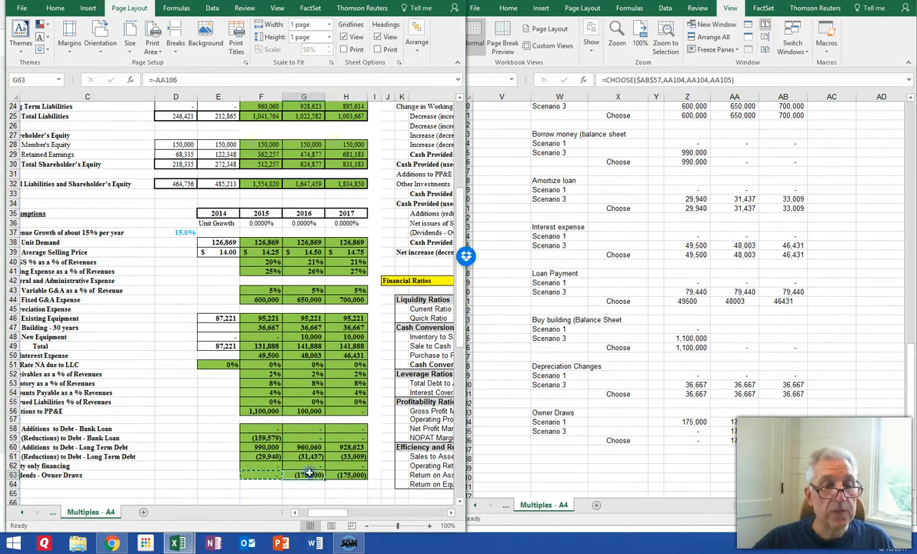
click(347, 476)
scroll(367, 454, up, 8)
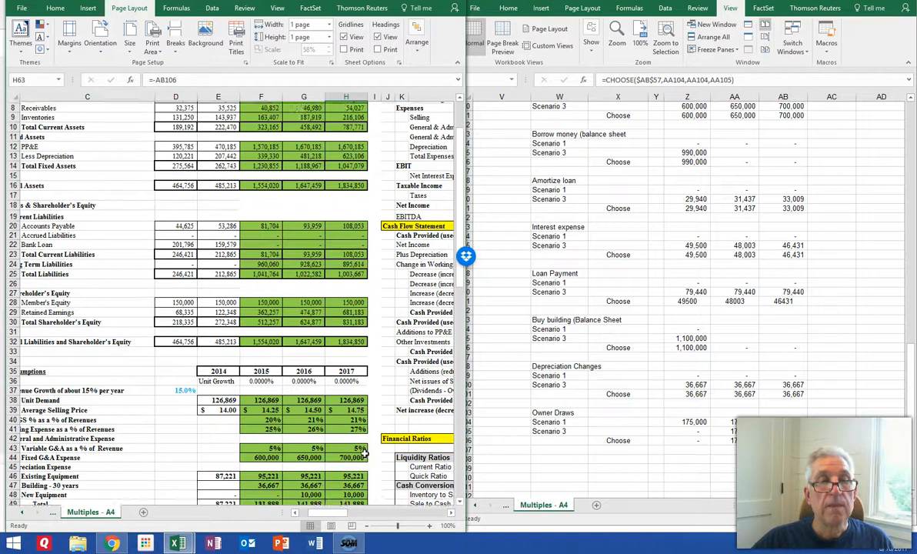
Recalculate the Equity Value end of 2017 data table comparing Scenarios 1 and 3
click(659, 385)
scroll(659, 383, up, 8)
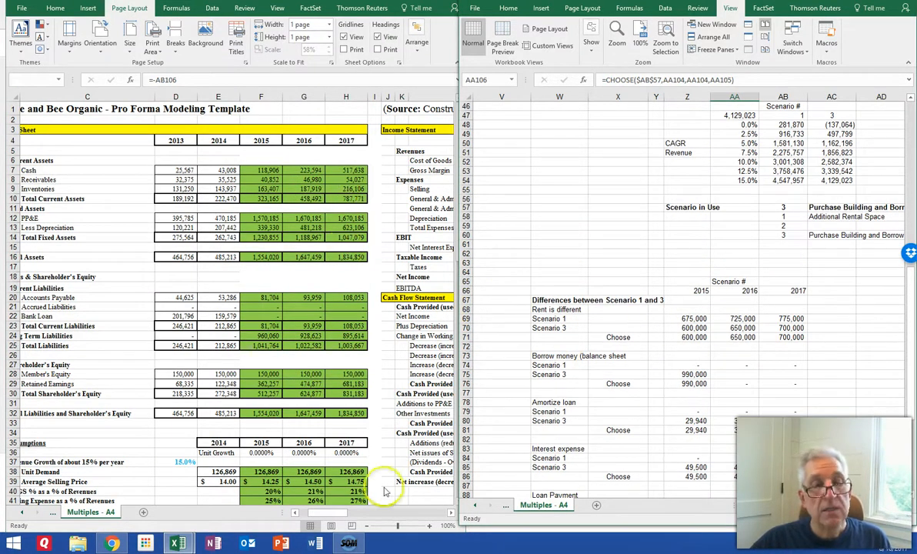
click(602, 385)
scroll(602, 387, up, 7)
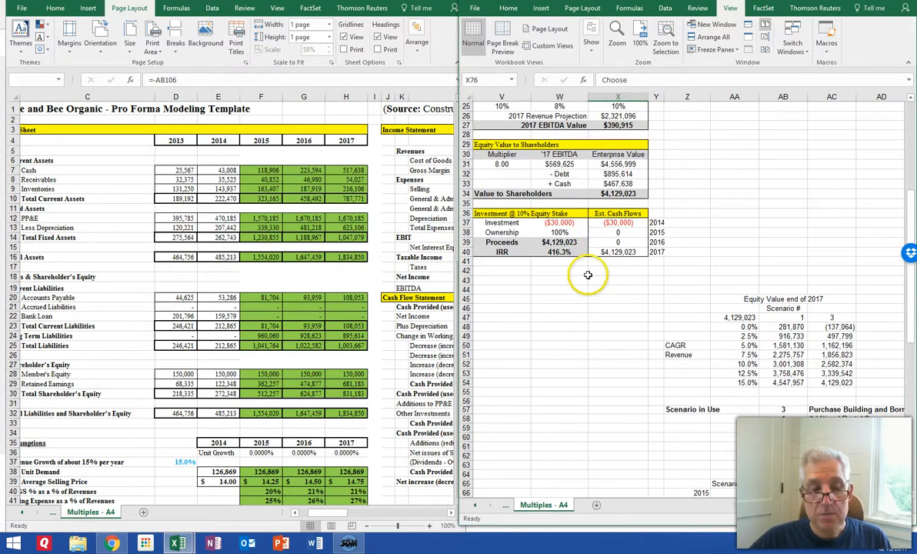
key(F9)
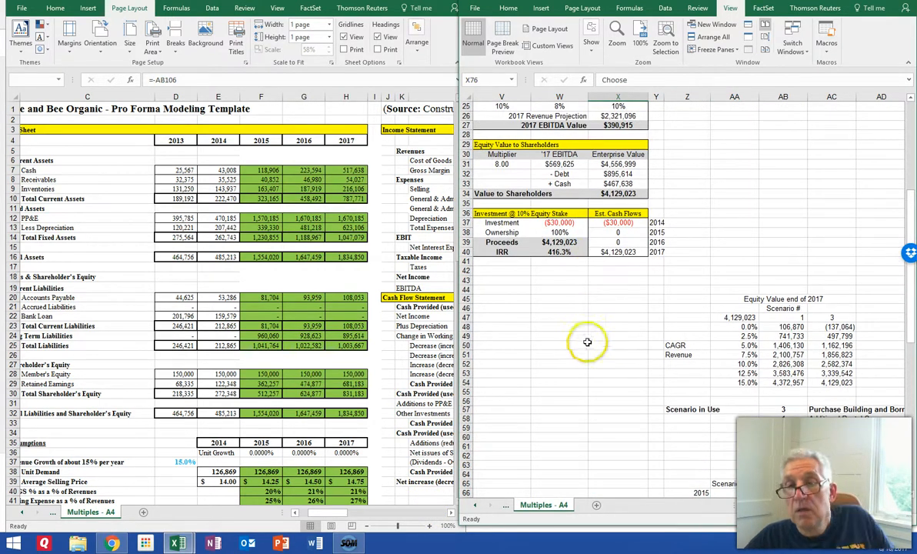
Examine the data table formula in AC54 and the equity values for both scenarios at each revenue growth rate
click(821, 382)
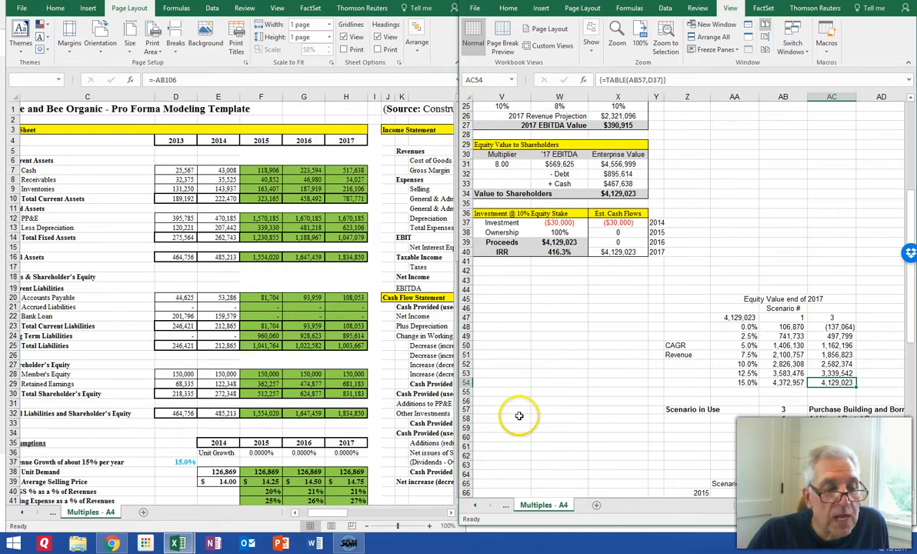
scroll(567, 410, down, 1)
scroll(567, 409, down, 5)
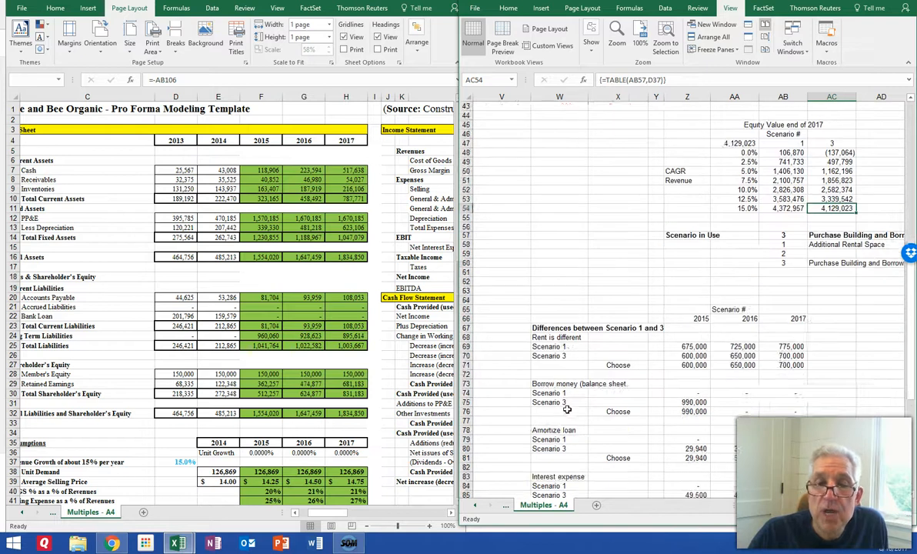
scroll(567, 409, up, 3)
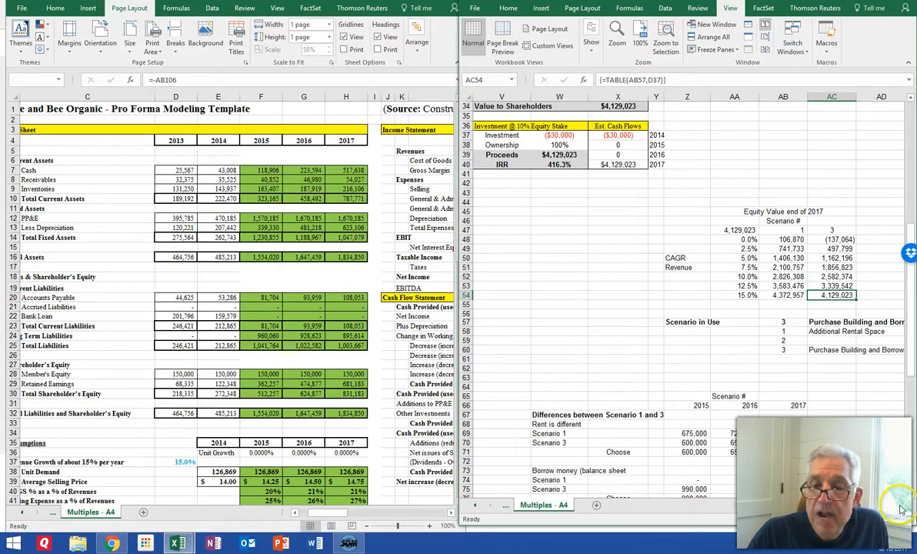
scroll(903, 508, right, 3)
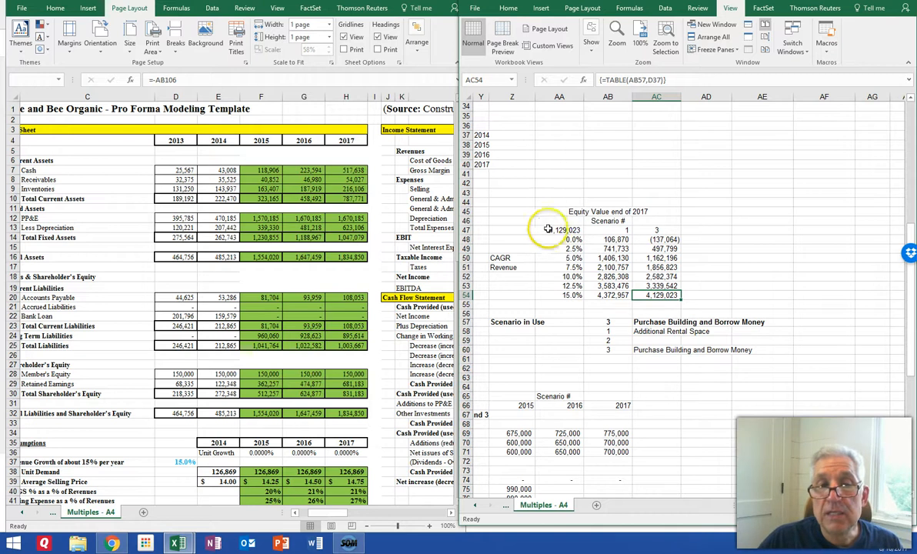
Inspect the Equity Value table's corner formula in AA47 and the range AA47:AC54 that the table covers
click(517, 212)
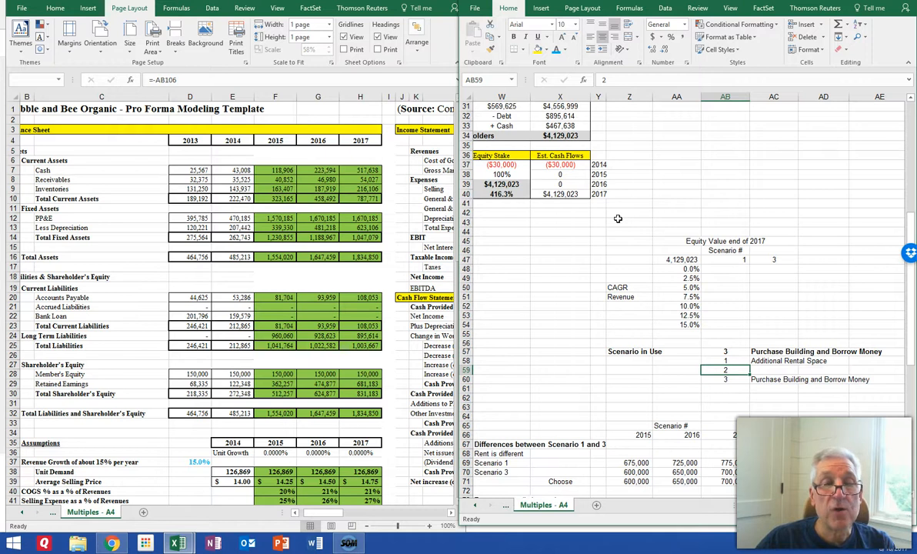
click(667, 259)
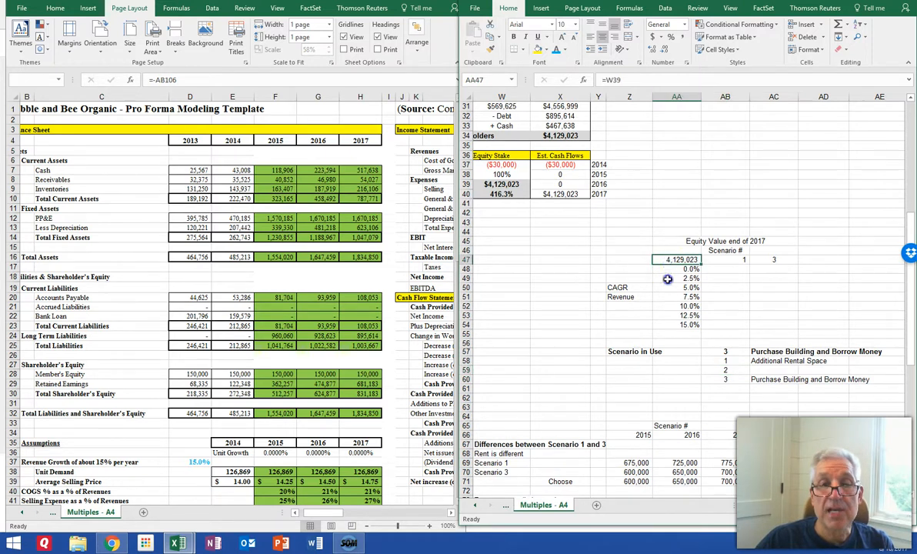
drag(667, 279, 757, 326)
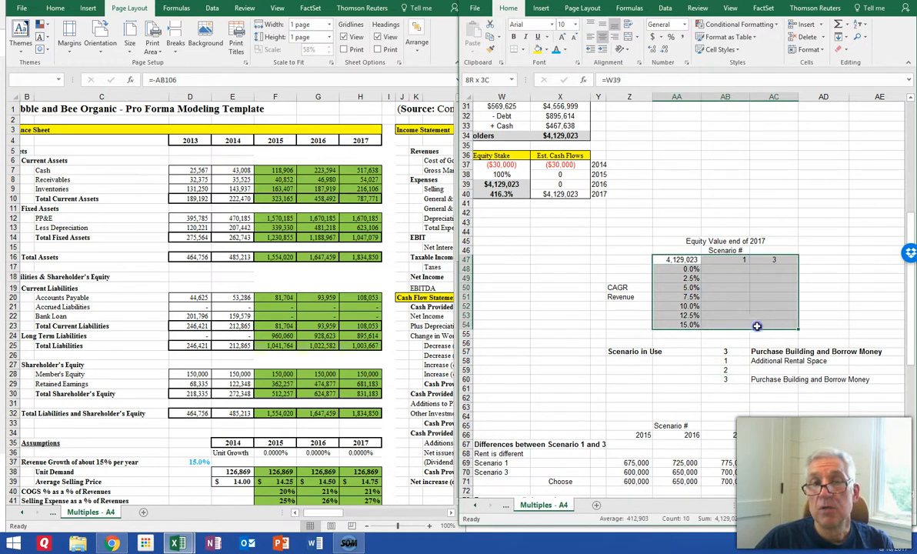
click(681, 261)
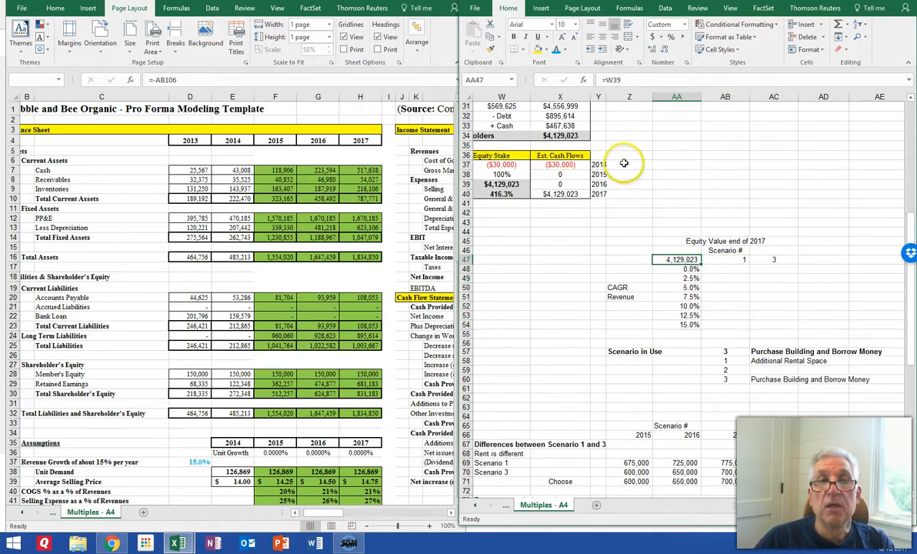
Trace the precedents of the Equity Value table's corner cell AA47 back to its source in the equity stake section
click(632, 9)
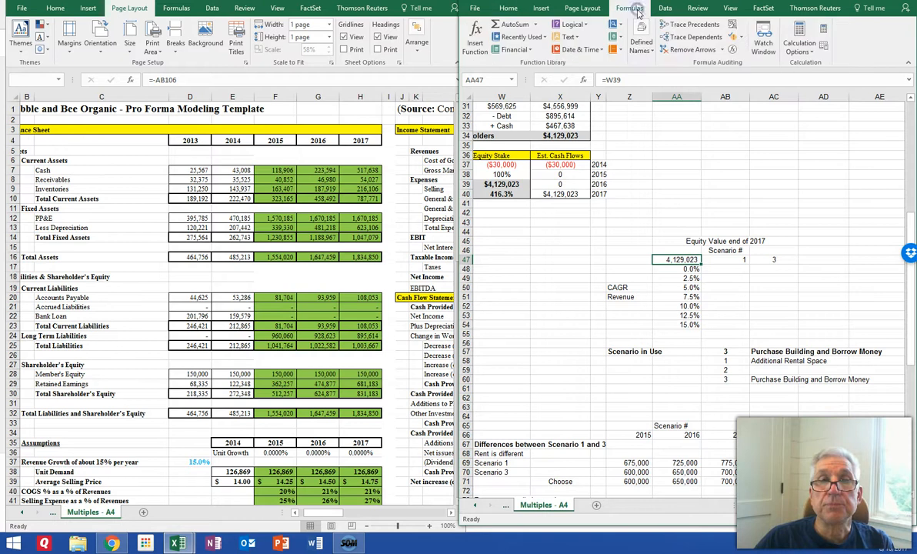
click(677, 27)
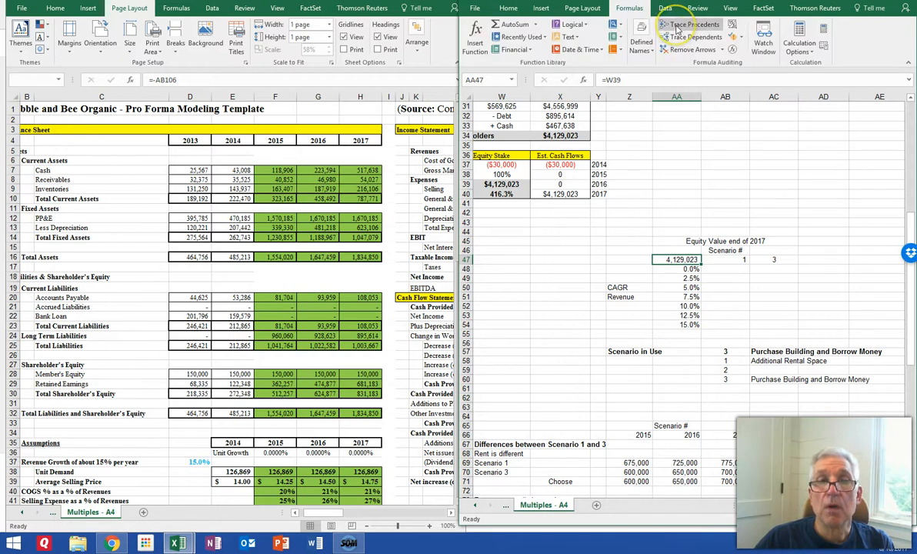
click(676, 27)
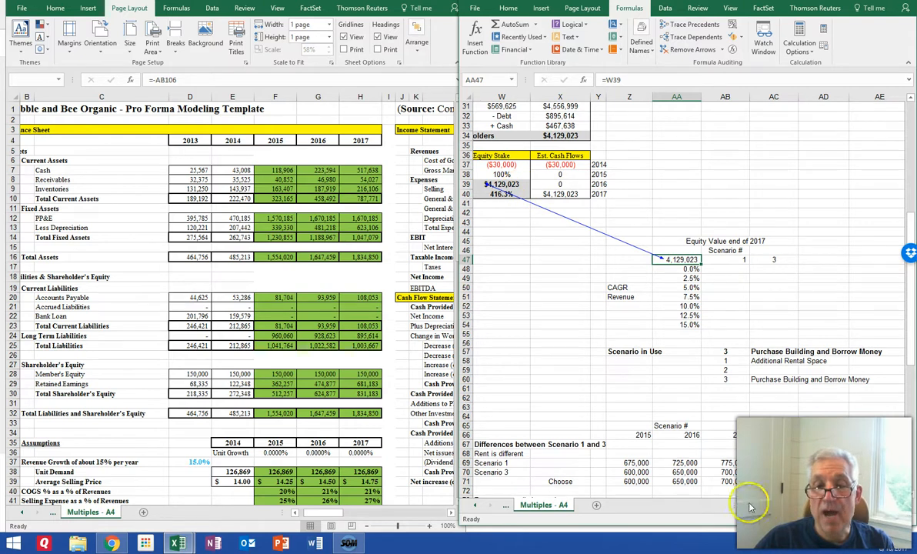
scroll(750, 506, left, 1)
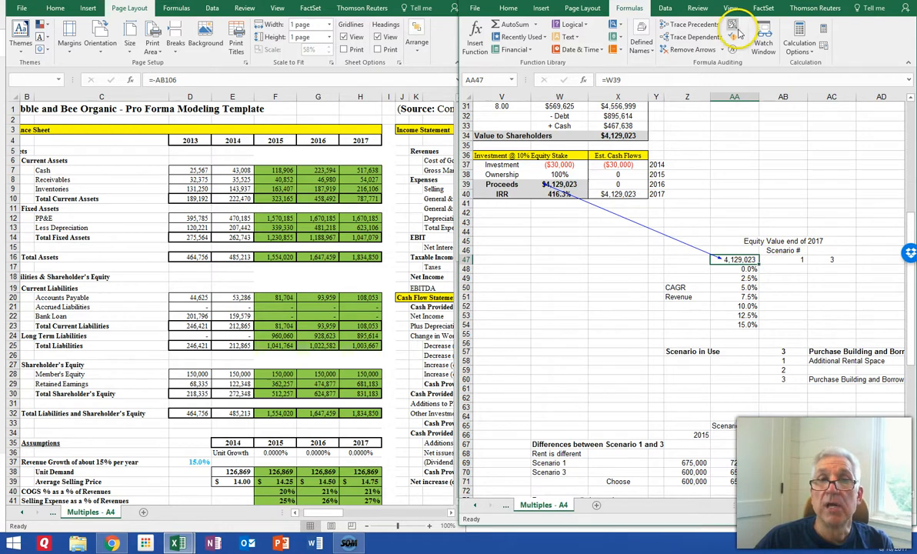
Create a two-way data table over AA47:AC54 with row input cell AB57 and column input cell D37, and recalculate it
click(665, 9)
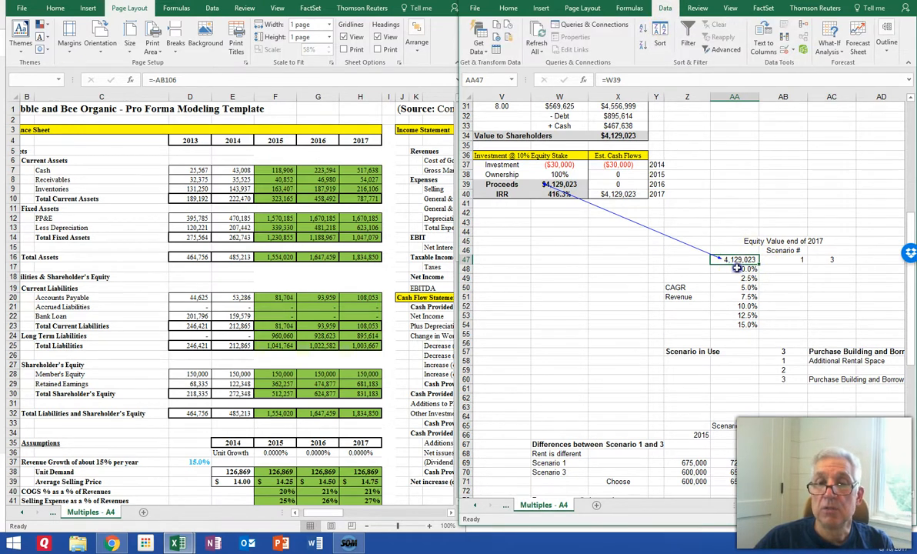
drag(732, 260, 814, 321)
click(832, 45)
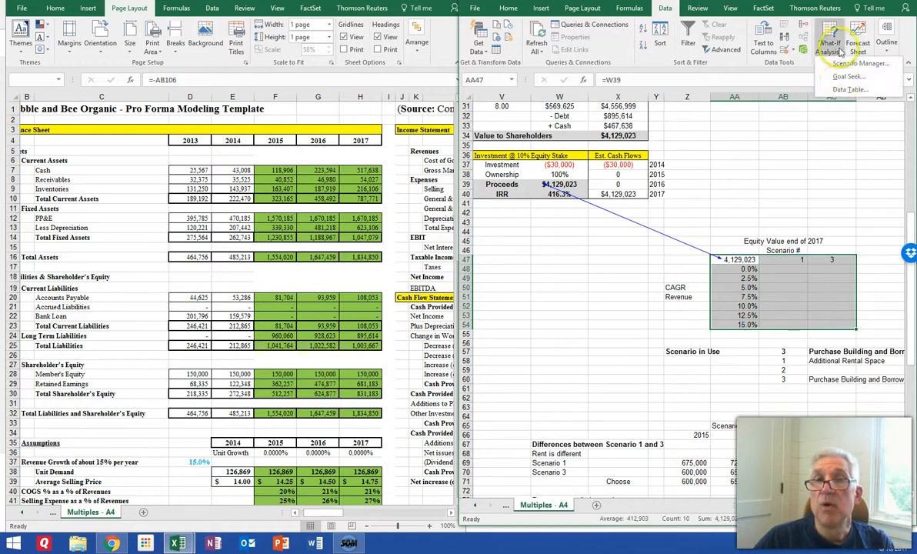
click(839, 91)
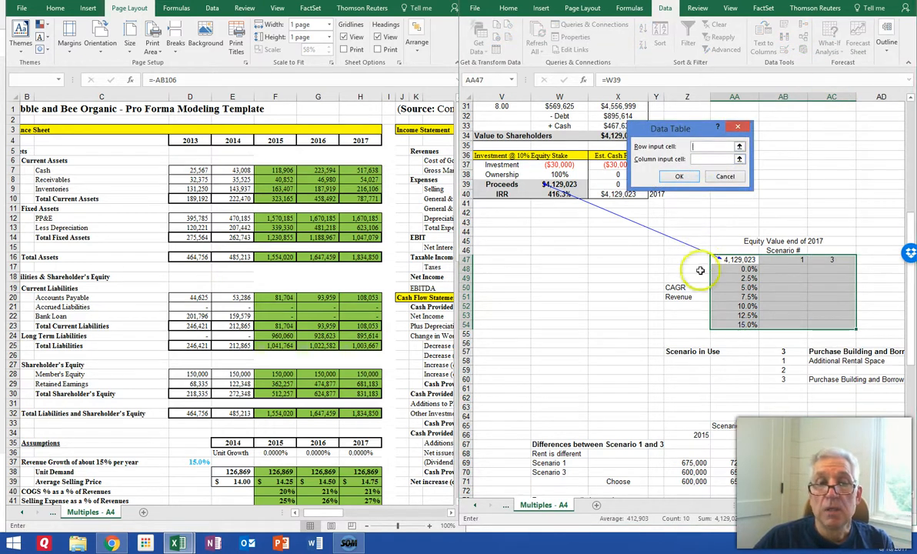
click(776, 351)
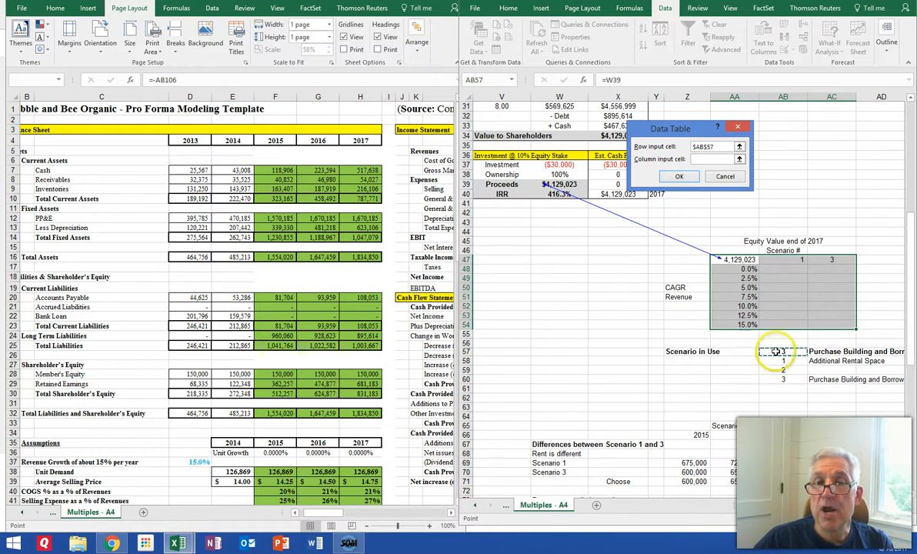
click(711, 159)
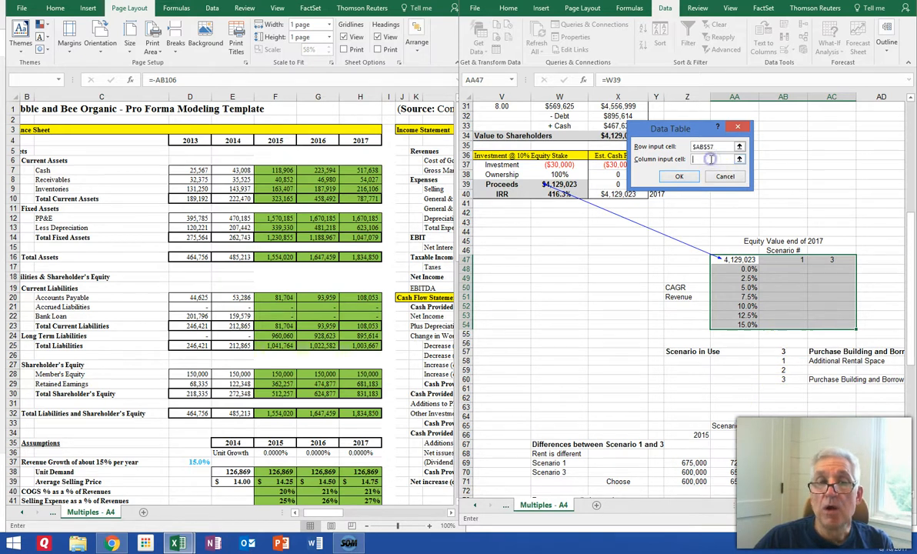
click(189, 460)
click(189, 461)
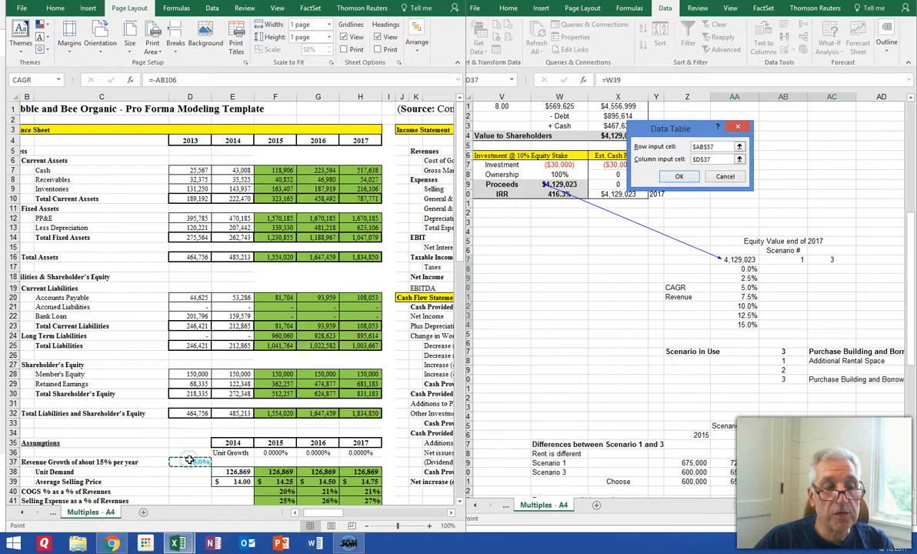
click(677, 176)
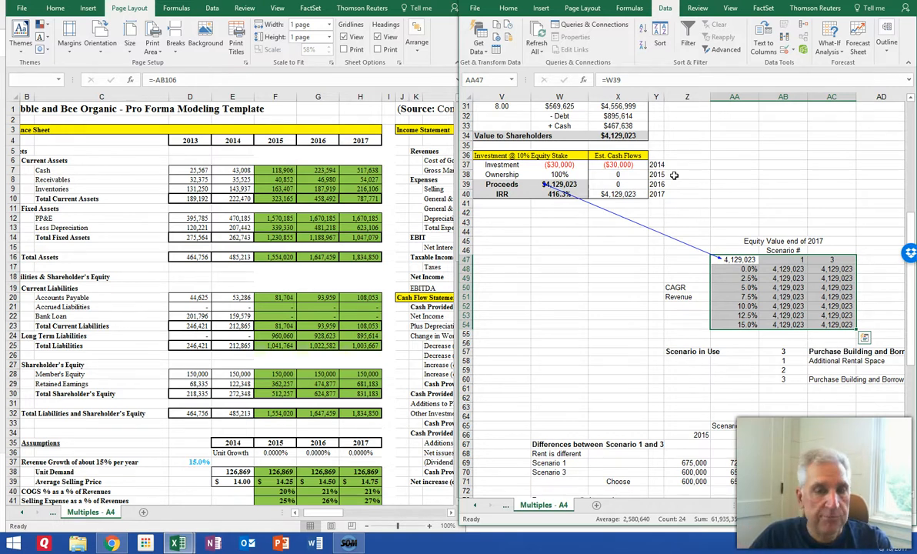
key(F9)
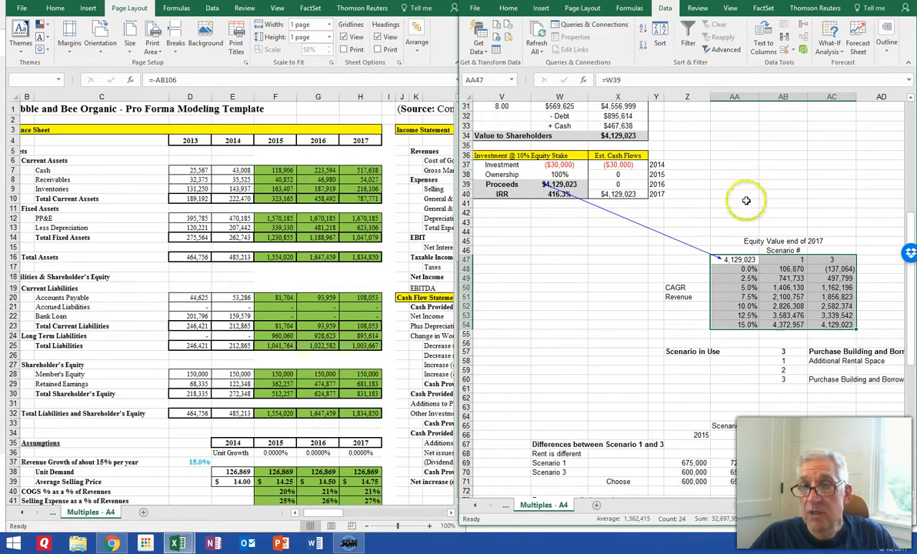
Compare the Scenario 3 result at 15% growth in AC54 with the Proceeds formula in W39 and the corner link in AA47
click(822, 325)
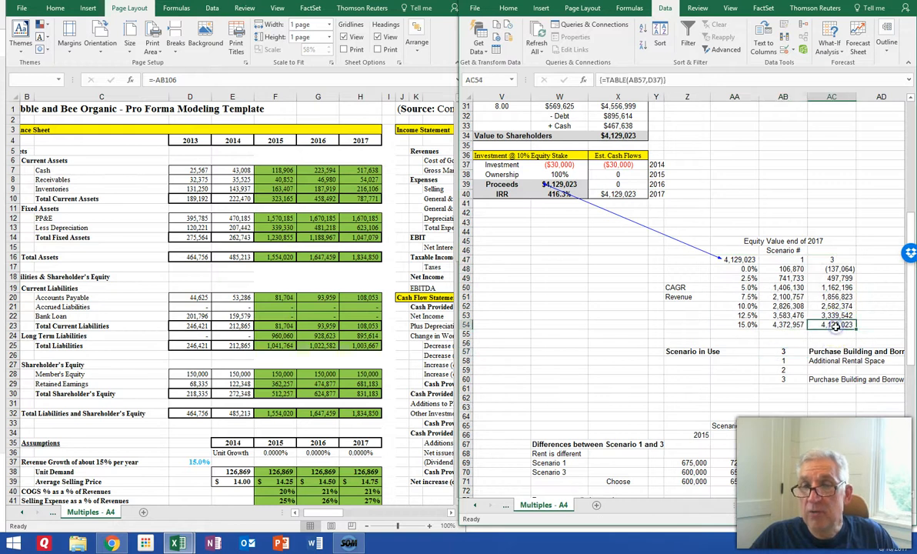
click(737, 325)
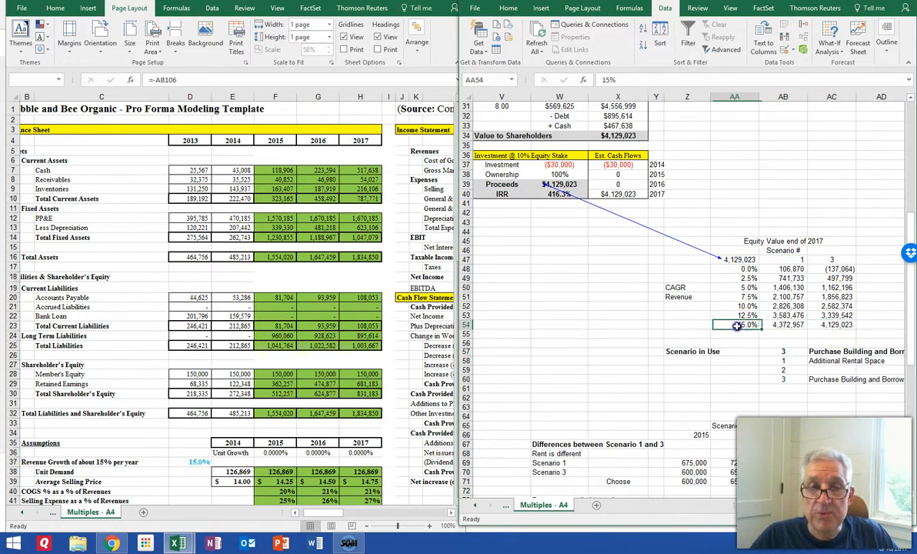
click(560, 185)
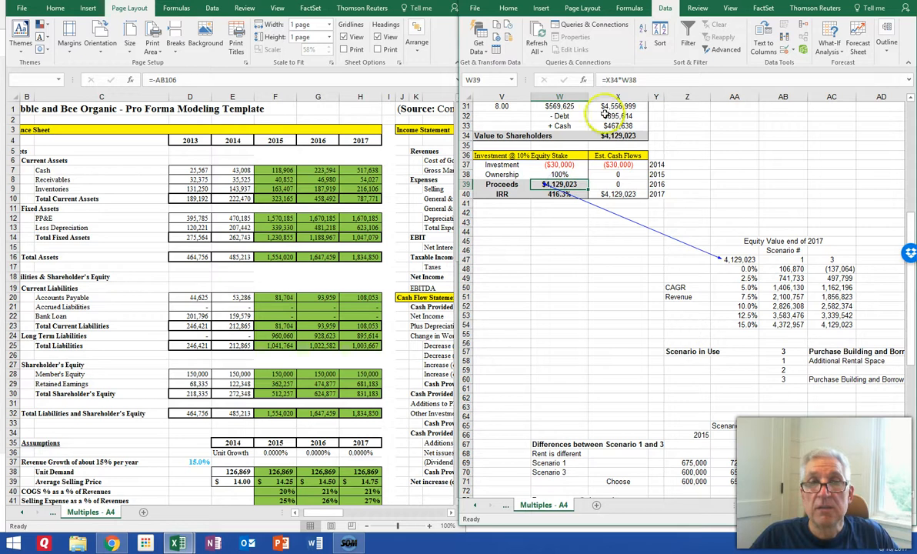
click(730, 260)
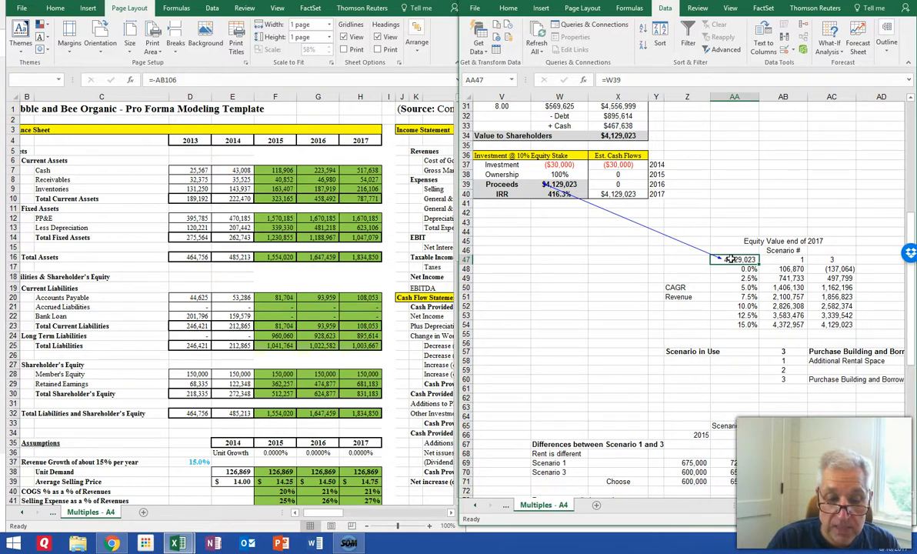
Remove the precedent tracing arrows from the sheet with the Equity Value table
key(alt+m)
key(a)
key(a)
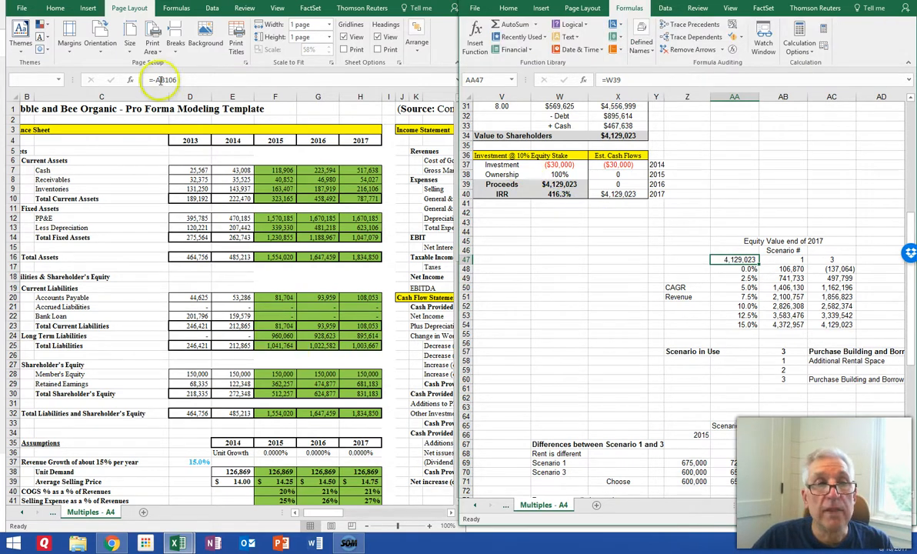
click(160, 80)
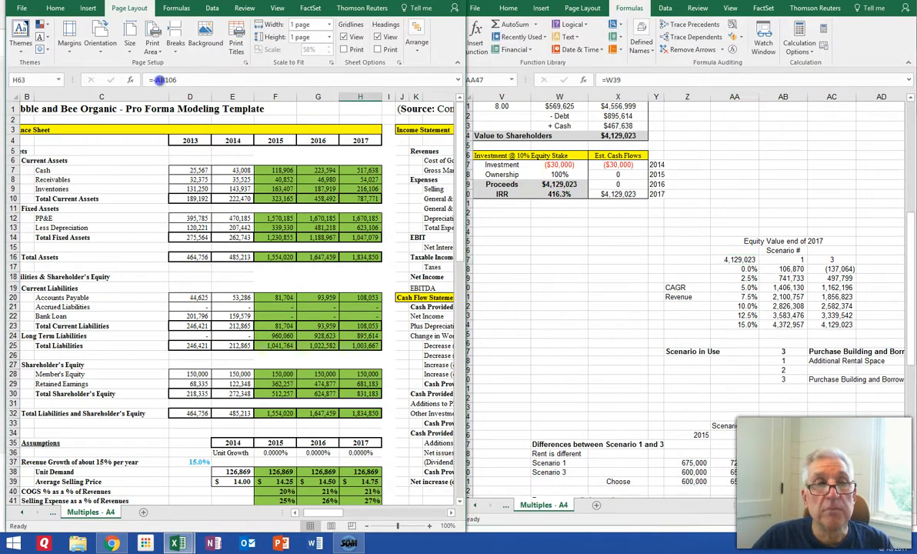
Hide the value in the data table's corner cell AA47 by applying the custom number format ;;;
click(730, 260)
right_click(730, 260)
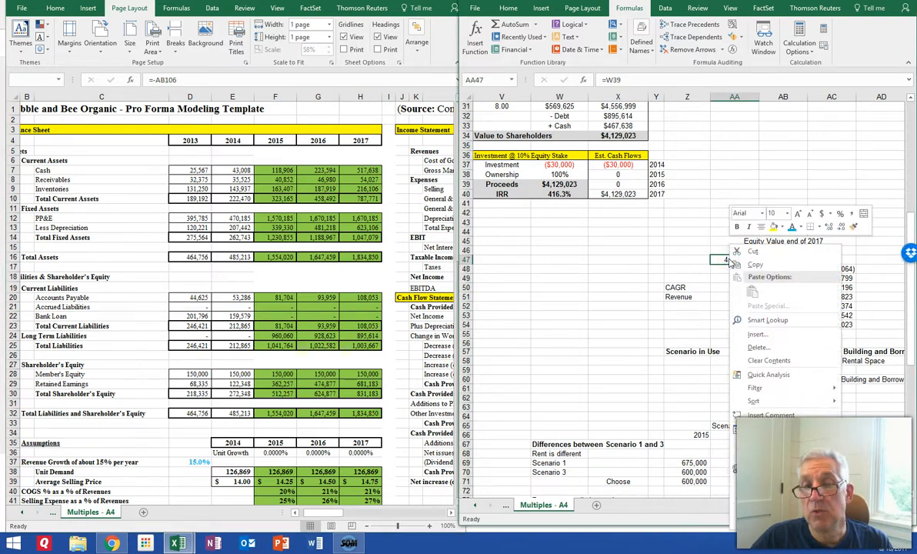
click(744, 433)
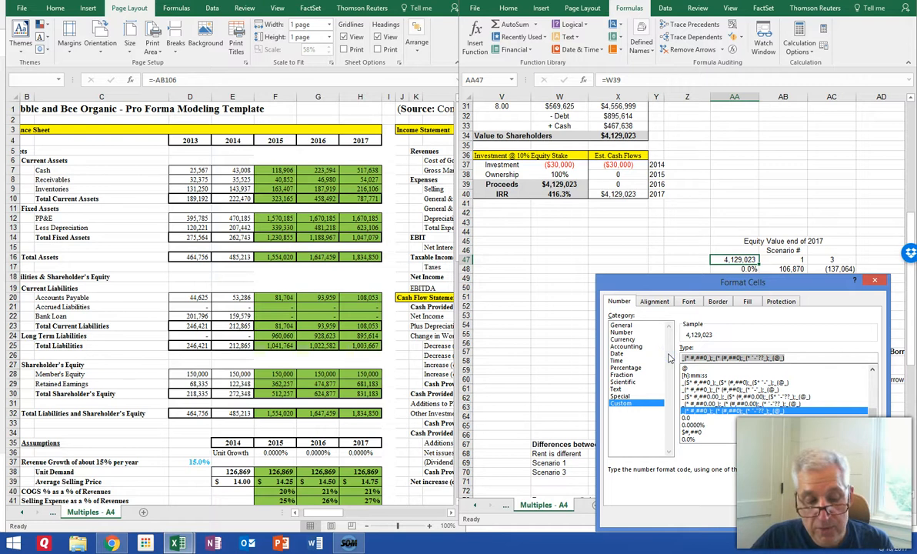
text(;;;)
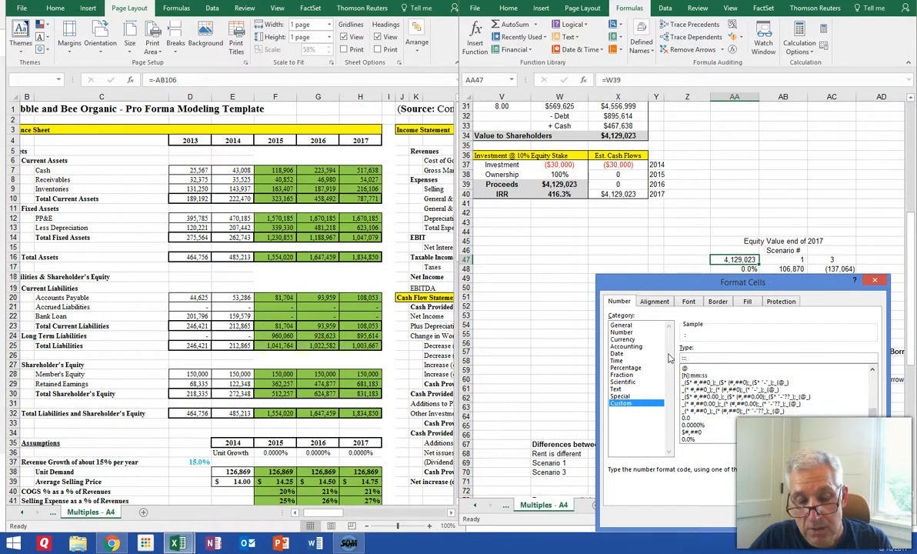
key(BackSpace)
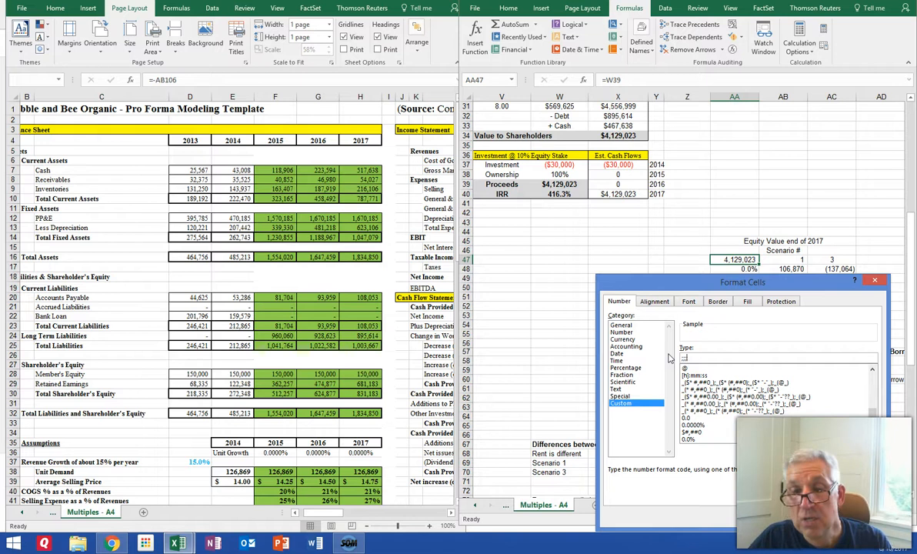
click(803, 513)
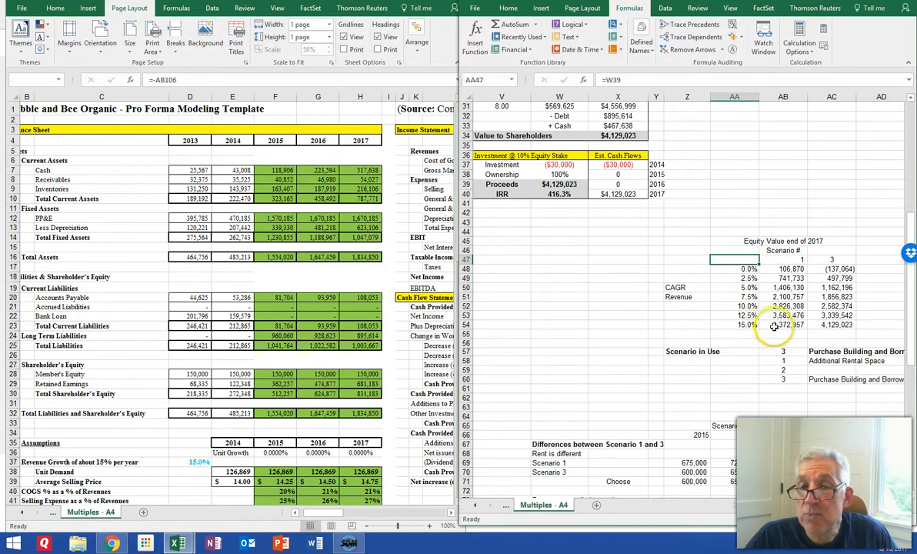
click(781, 278)
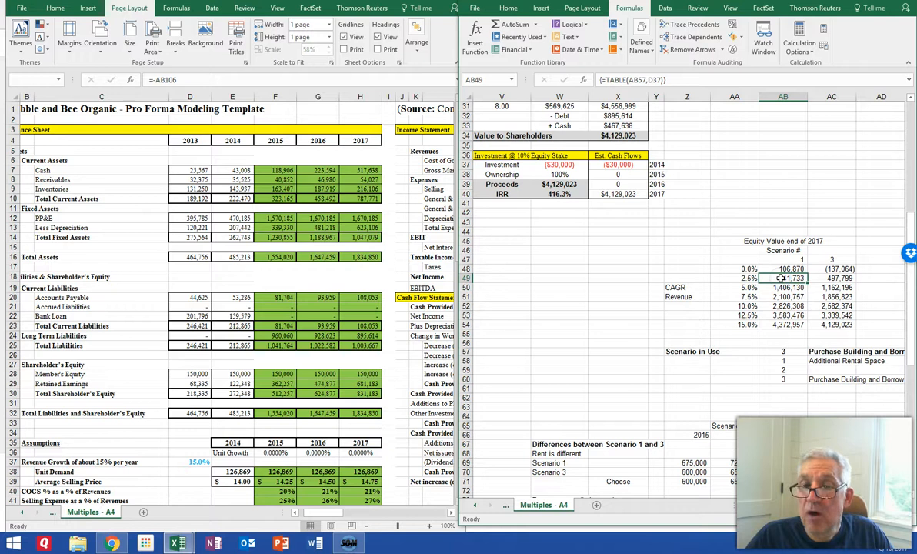